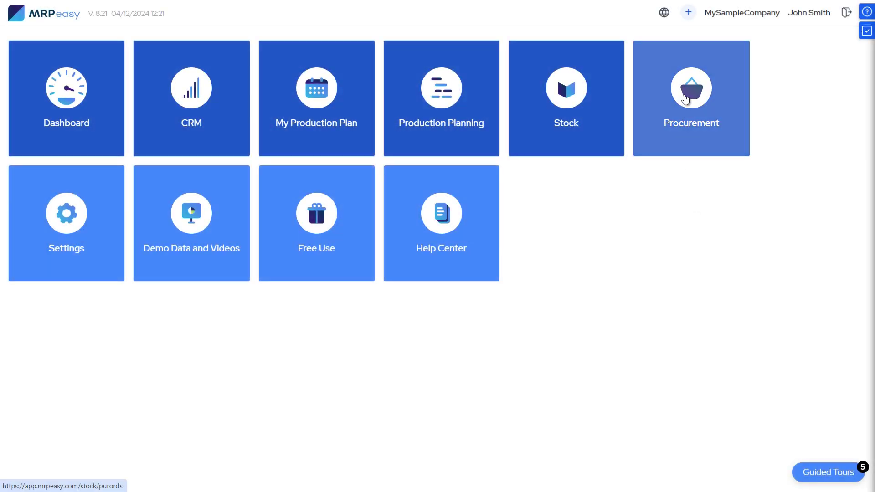
Step: Show the procurement purchase orders listed by individual item lines on the Items tab
click(685, 98)
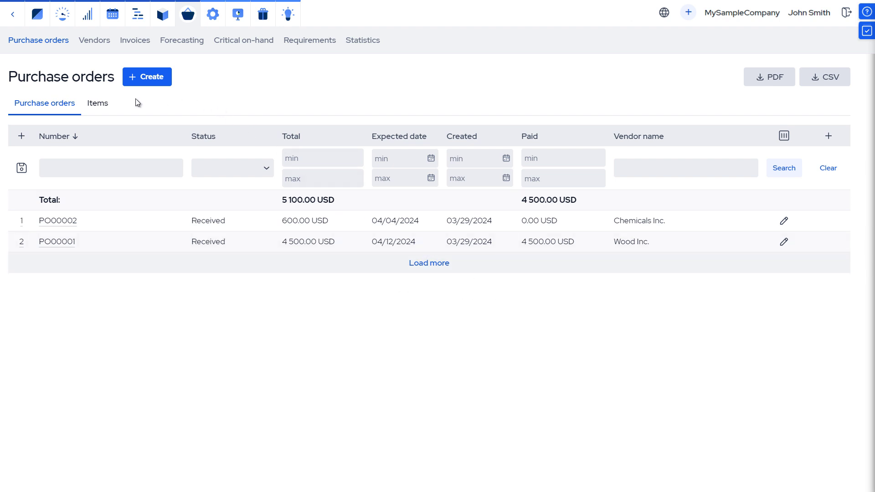
click(110, 107)
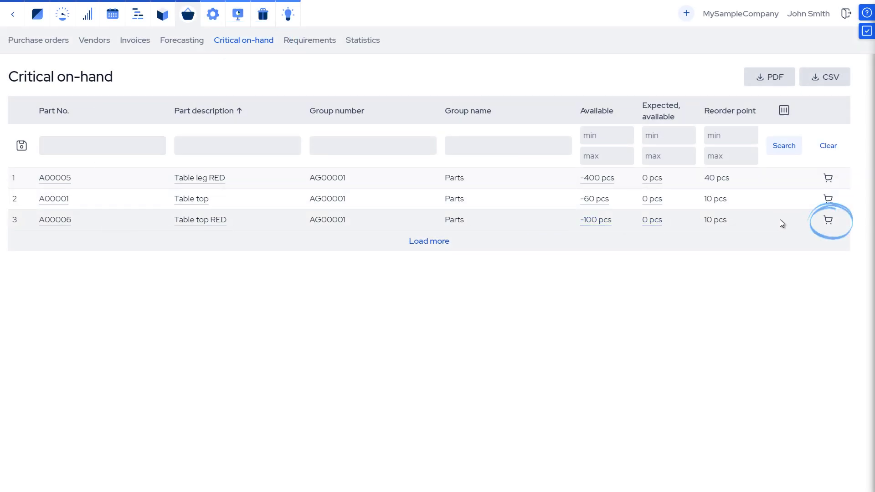
Step: Create PO00003 to Wood Inc. for 70 Table top and 110 Table top RED after comparing vendor prices
click(825, 223)
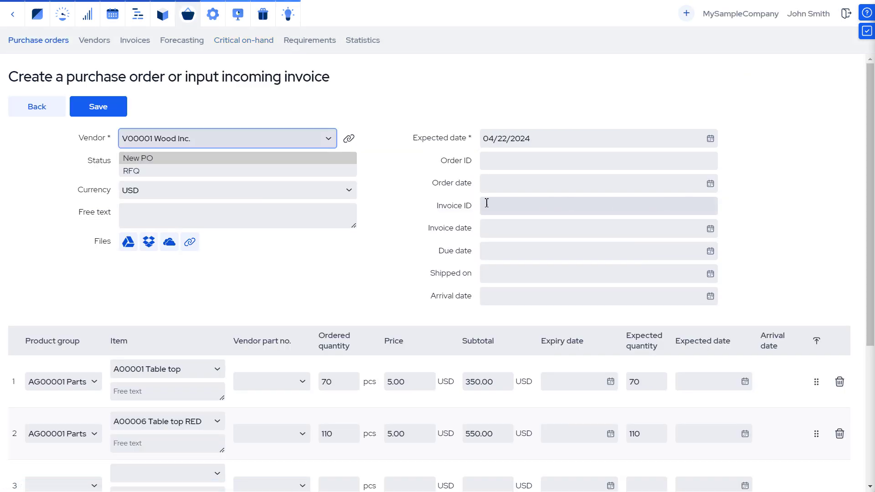
click(303, 381)
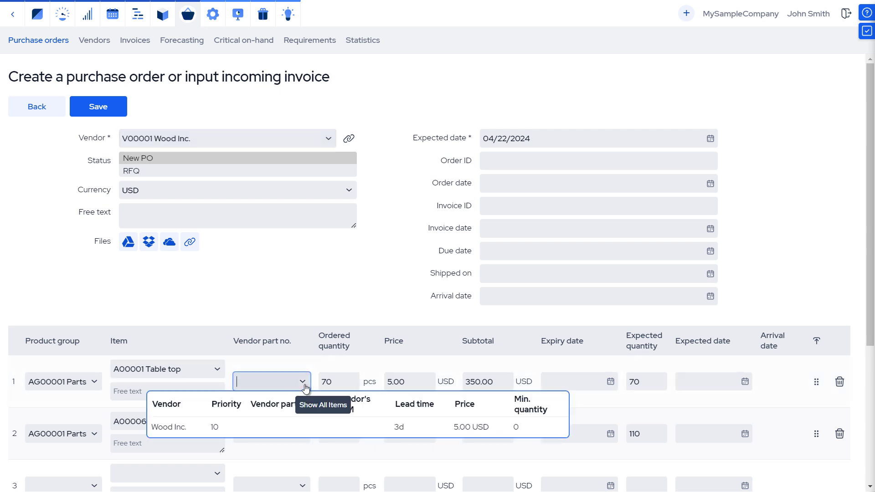
click(303, 382)
click(309, 432)
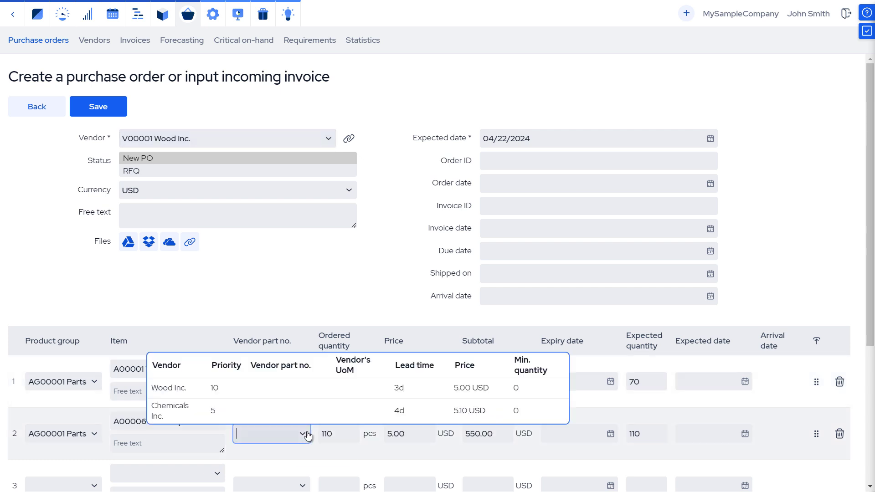
click(301, 297)
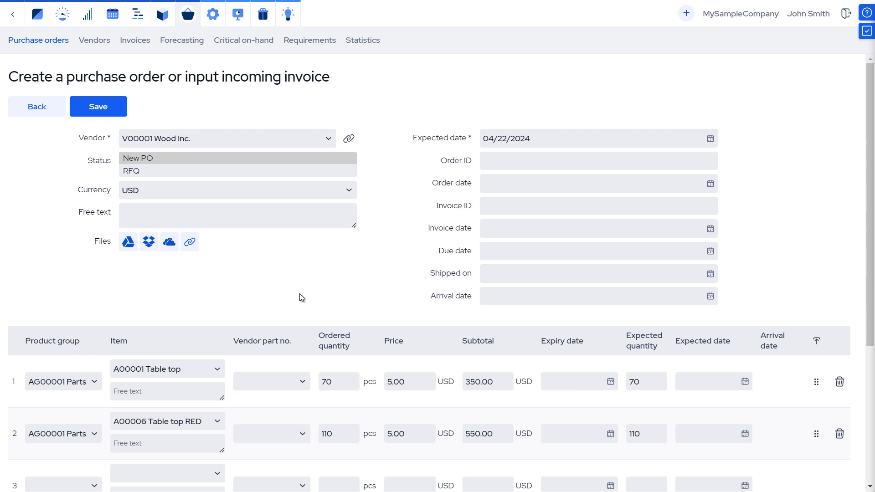
click(96, 111)
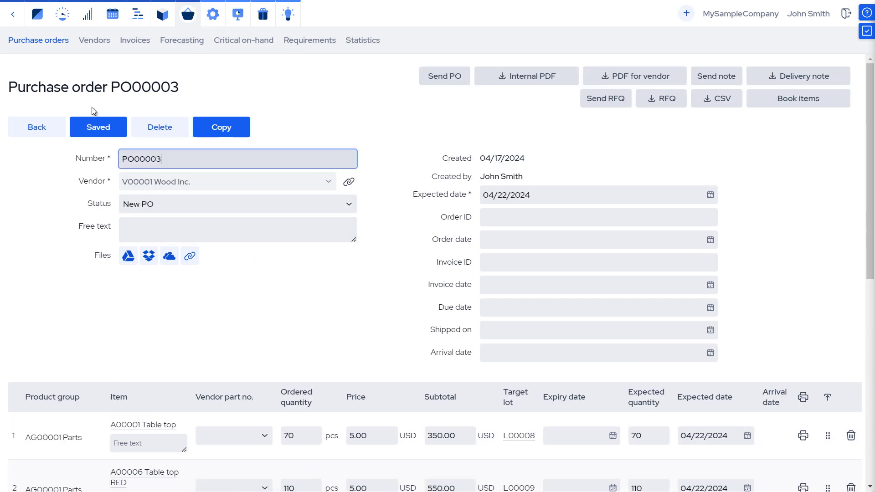
click(54, 130)
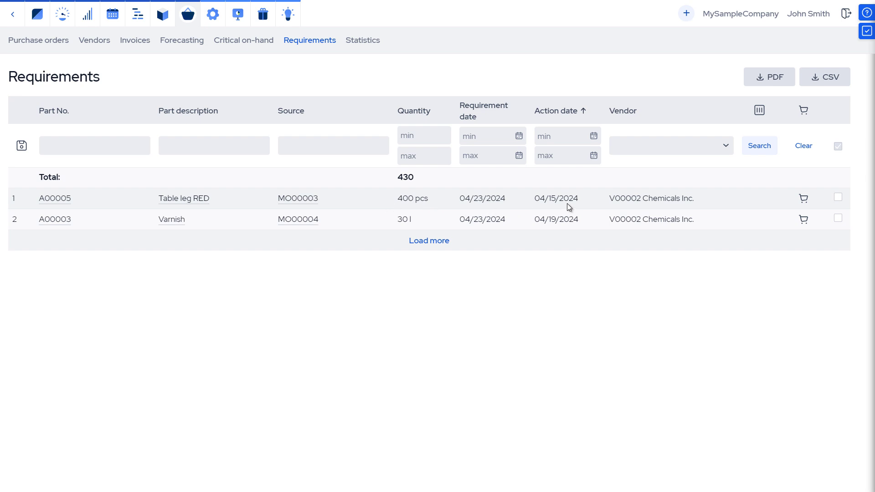
Step: Save purchase order PO00004 to Chemicals Inc. for 400 Table leg RED at 1.80 USD
click(803, 199)
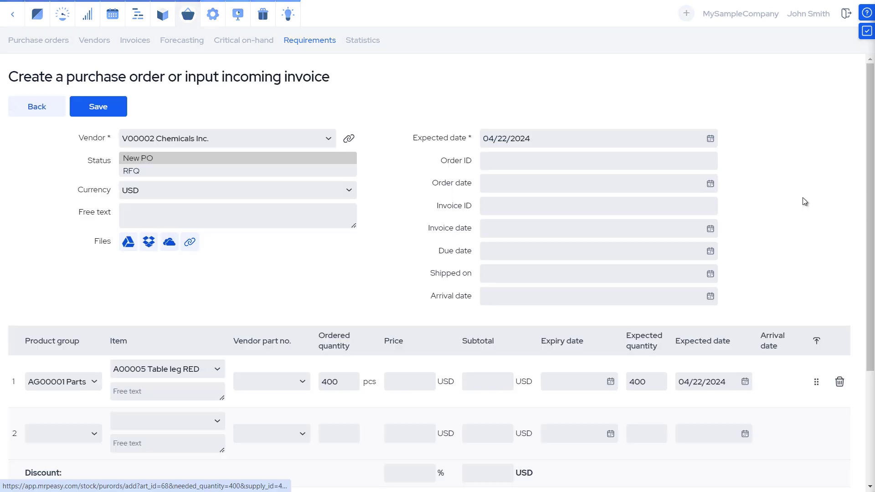
click(116, 105)
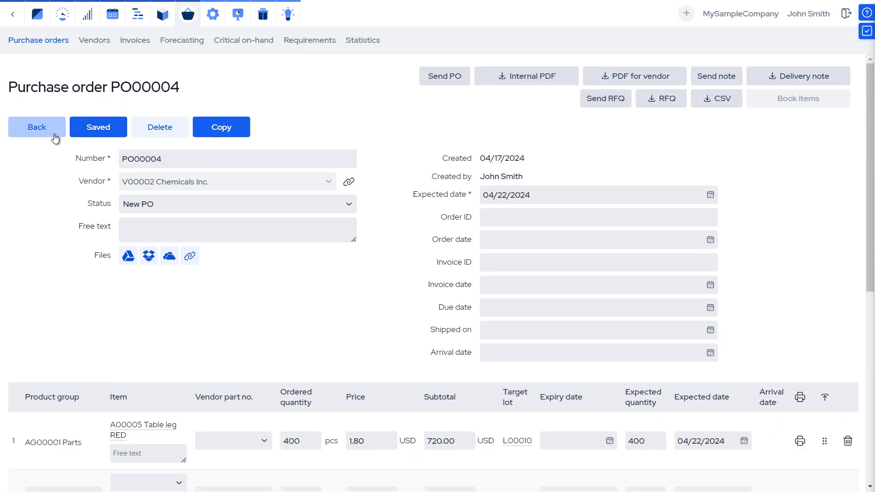
click(54, 133)
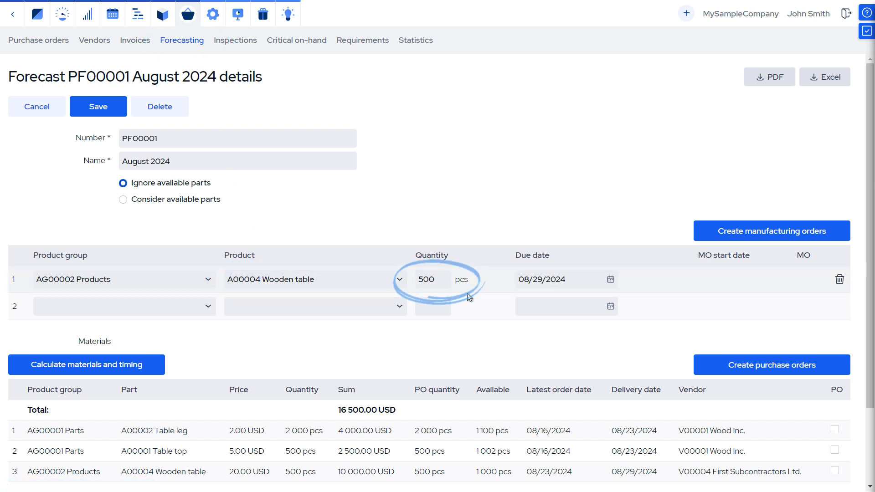
Step: Mark the A00002 Table leg line of forecast PF00001 for purchase order creation
click(835, 430)
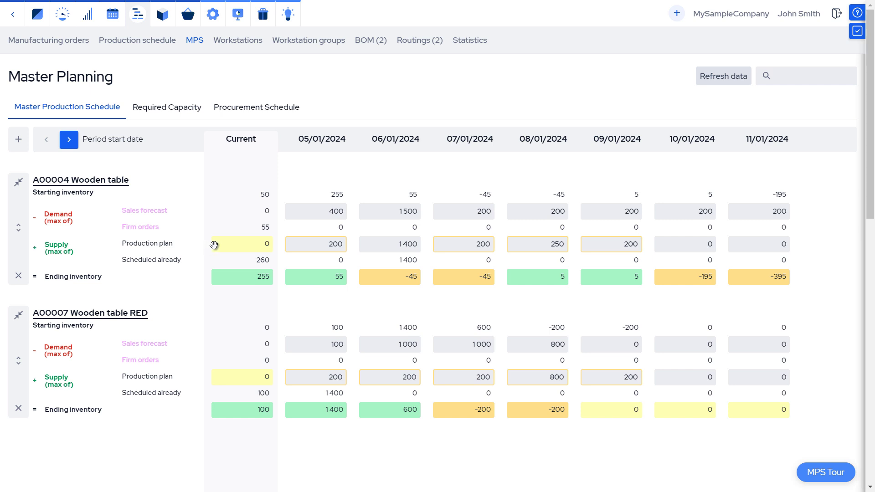
Step: View the master plan's Procurement Schedule
click(245, 112)
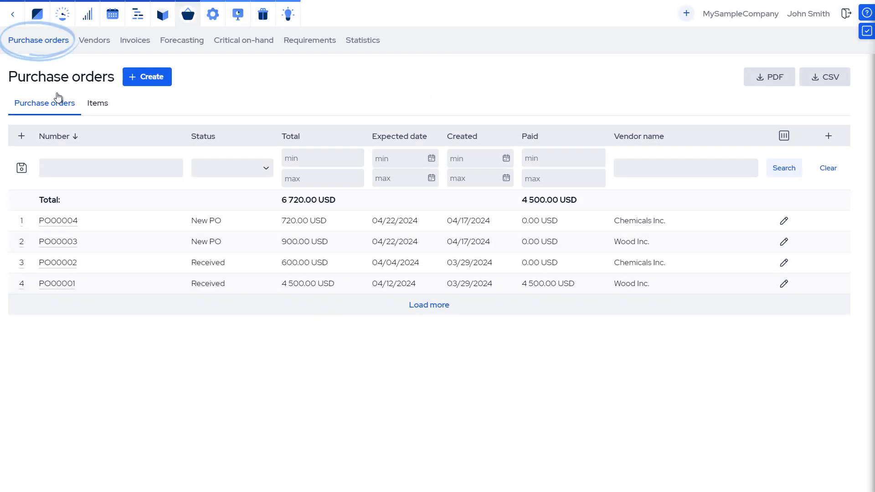
Step: Draft a new Chemicals Inc. purchase order for 10 A00006 Table top RED at 5.10 USD
click(145, 79)
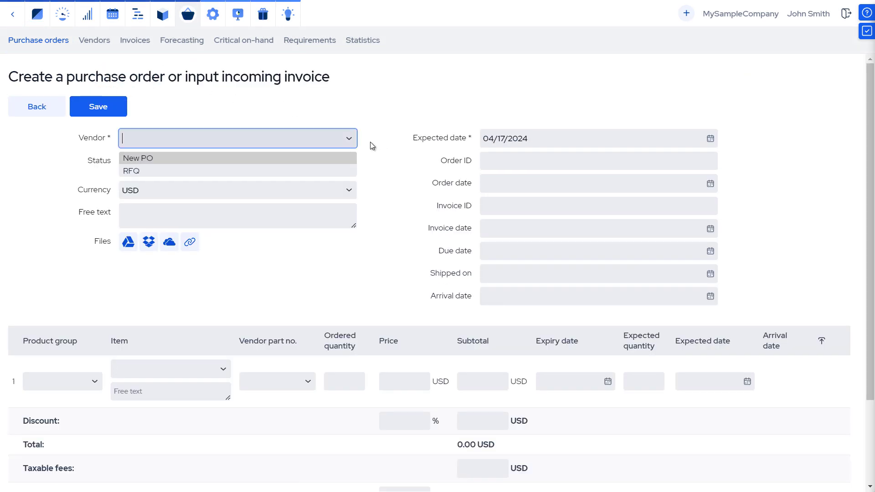
click(350, 139)
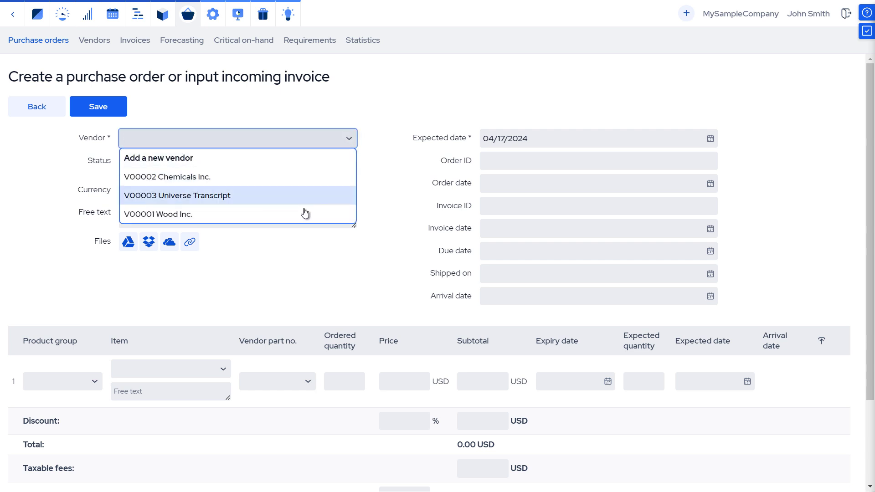
click(305, 210)
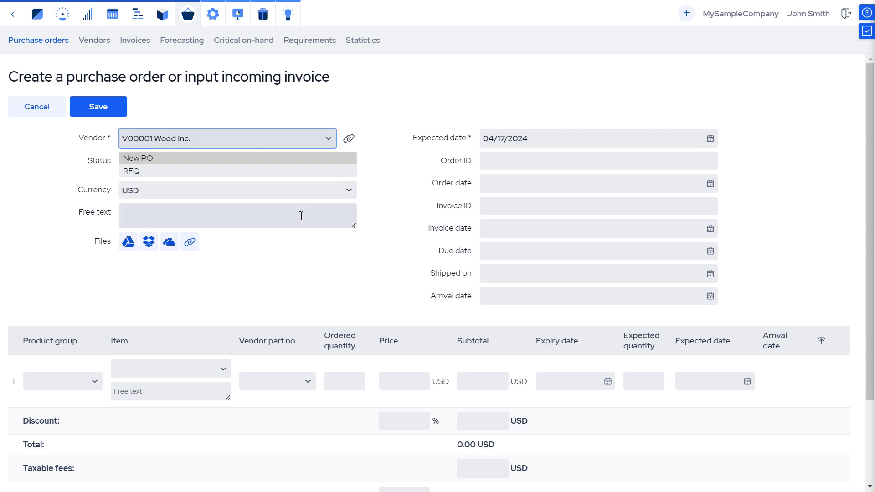
click(221, 370)
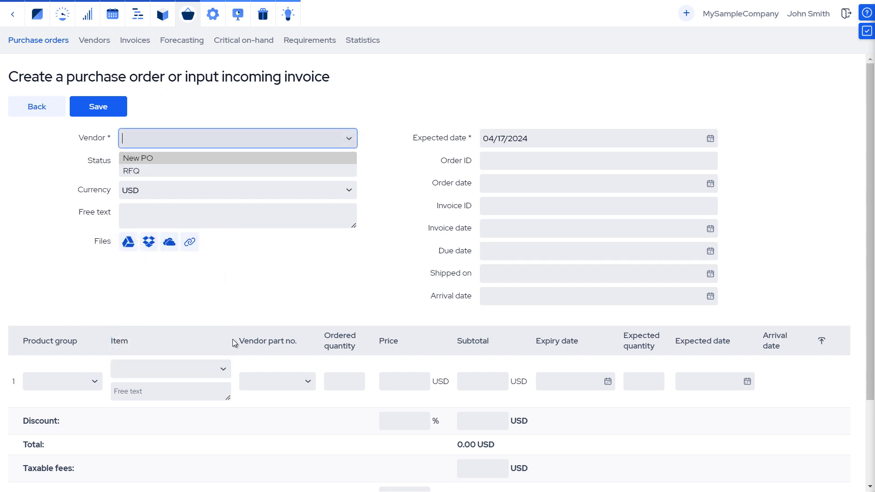
click(223, 369)
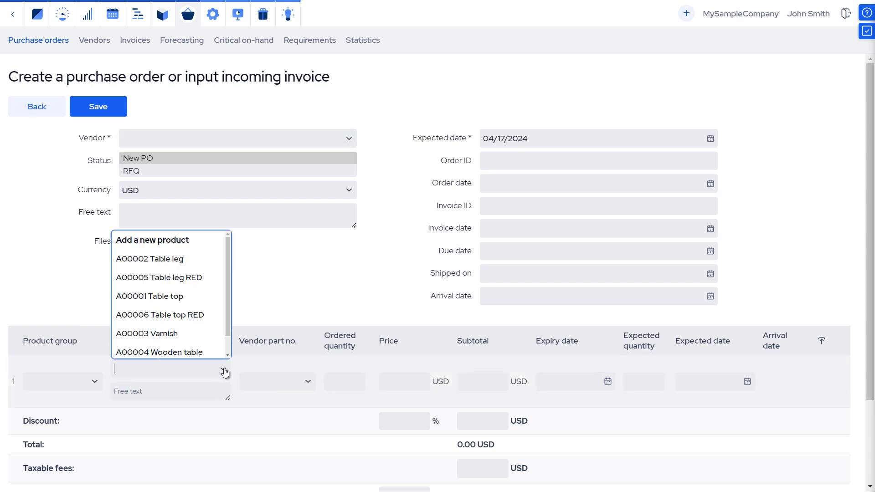
click(186, 342)
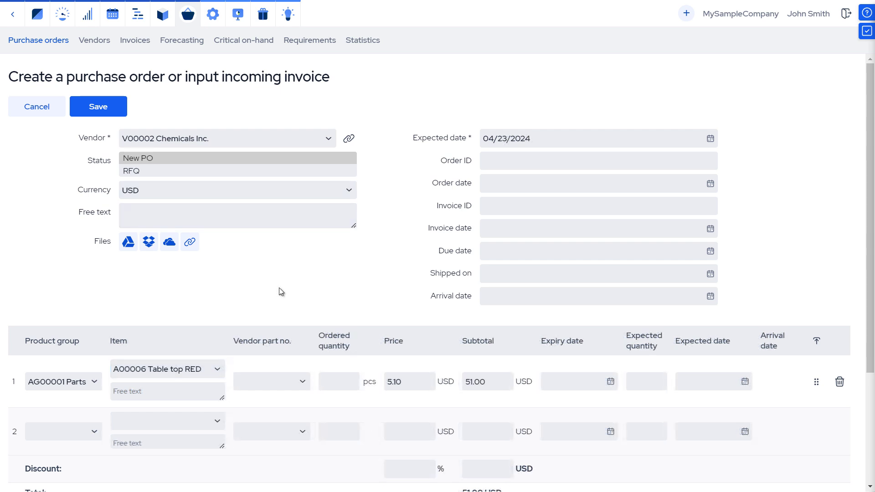
click(337, 375)
text(10)
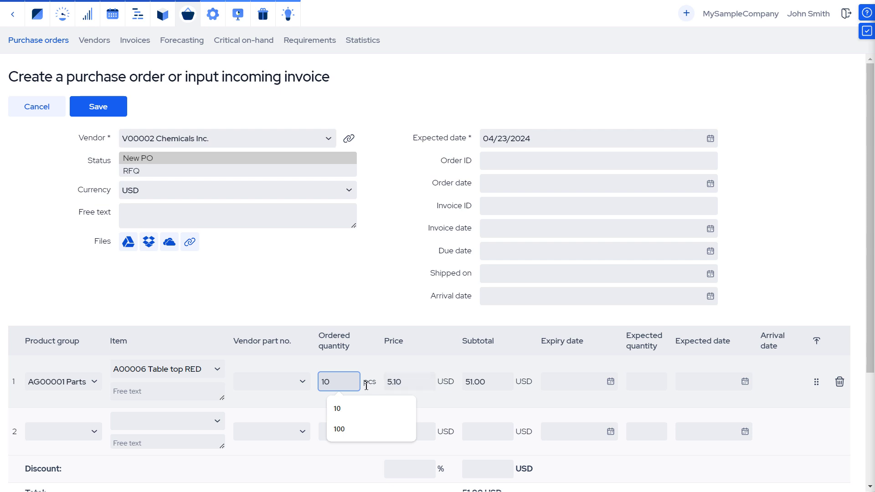
click(304, 381)
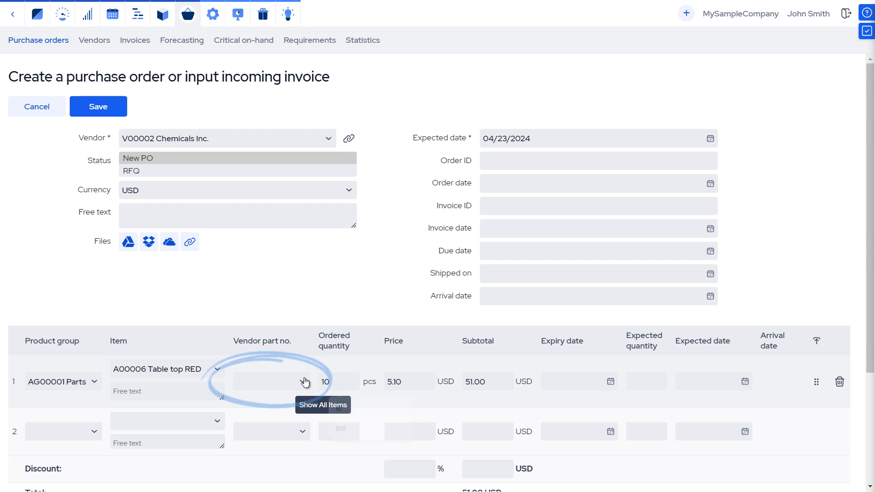
click(305, 381)
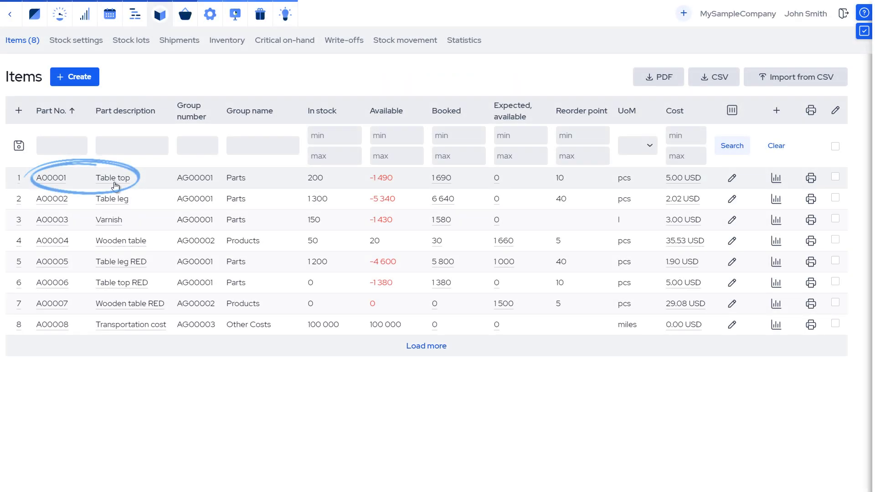
Step: Open Table top's priority-20 Wood Inc. purchase term (1-day lead time, 6.00 USD, minimum 10 pcs)
click(114, 182)
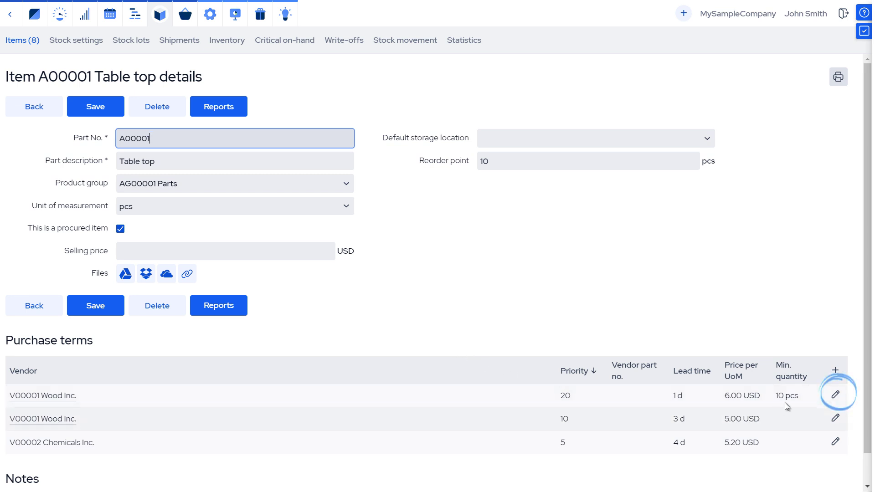
click(832, 396)
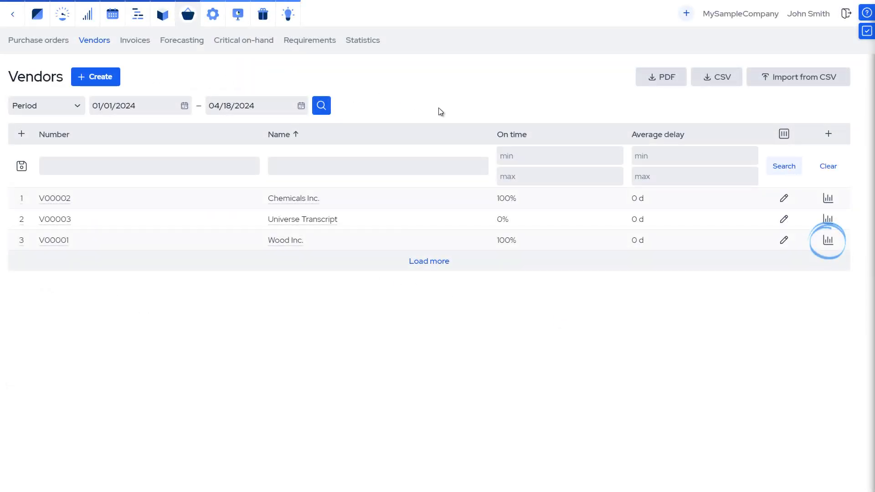
Step: Bulk-edit the lead time of Wood Inc.'s Table top and Table leg purchase terms and save
click(827, 242)
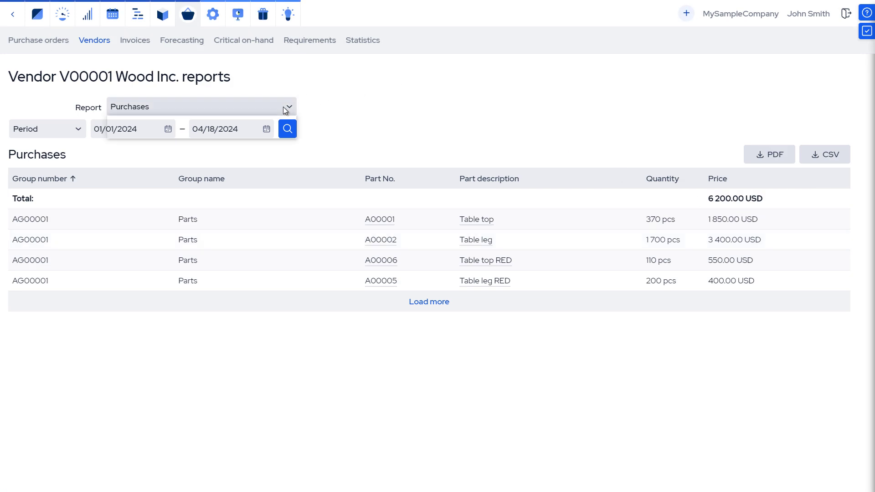
click(283, 107)
click(269, 133)
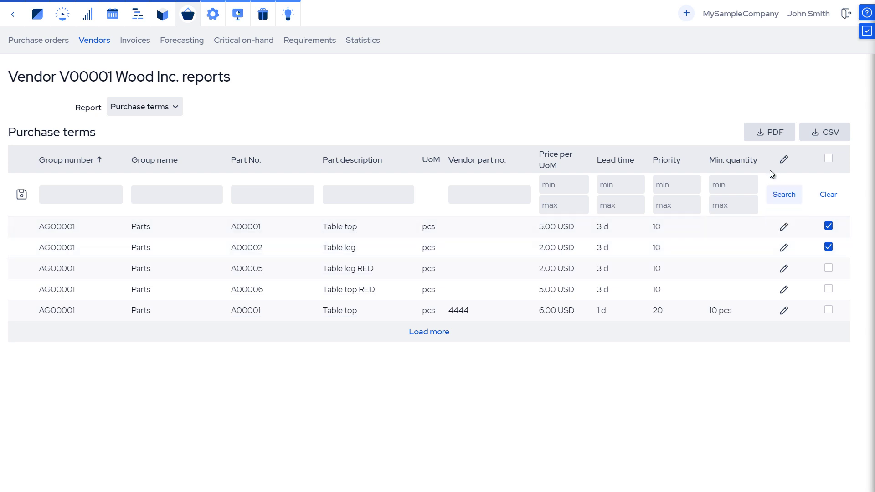
click(783, 160)
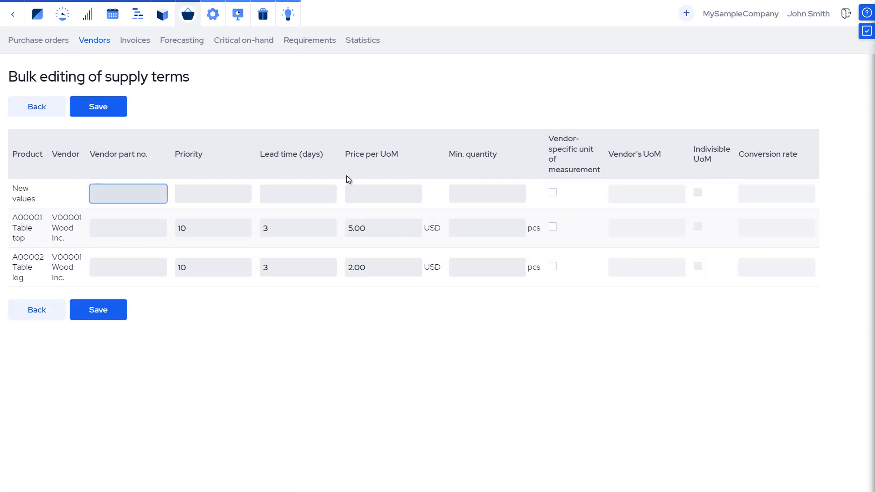
click(277, 197)
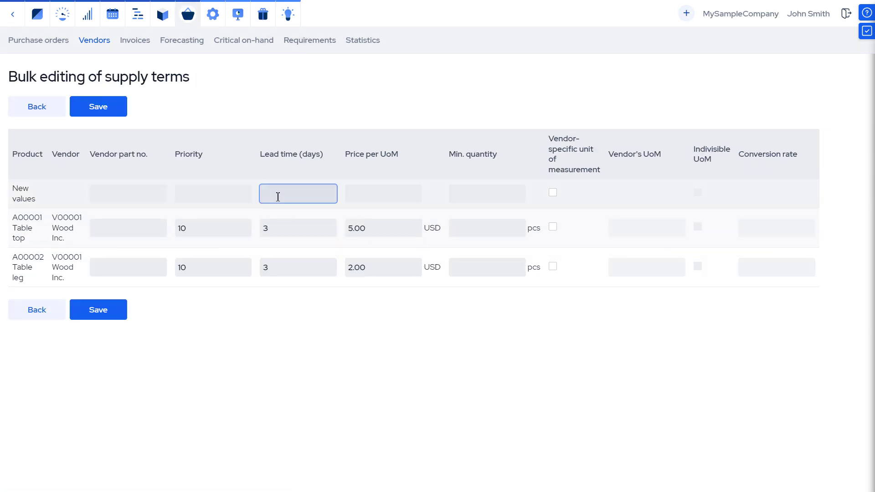
click(98, 316)
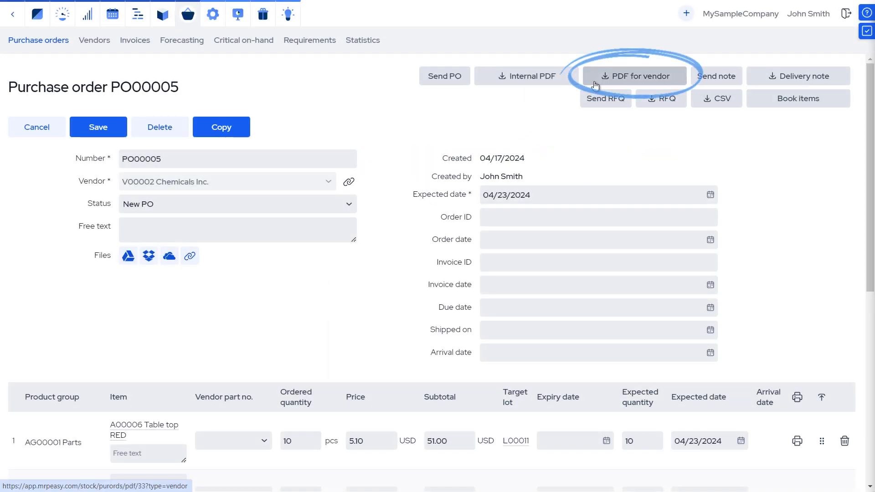
Step: Send PO00005 with order date 04/17/2024, marking it Ordered
click(433, 83)
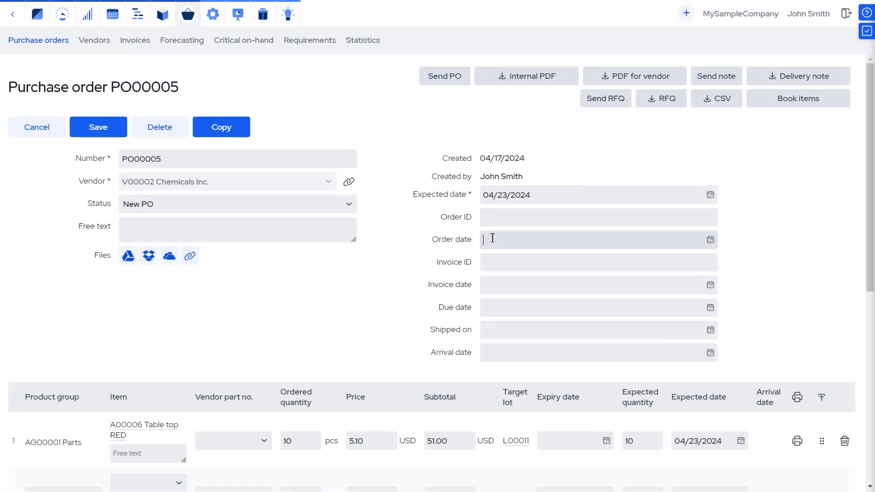
click(492, 238)
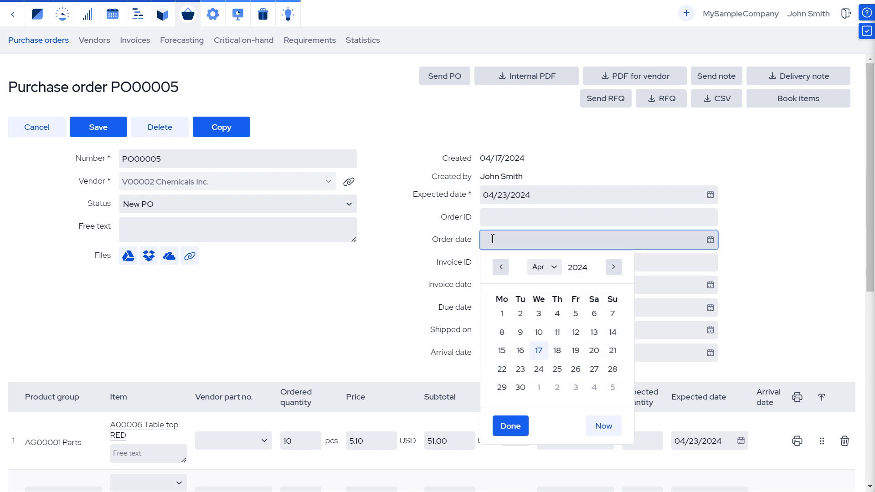
click(599, 426)
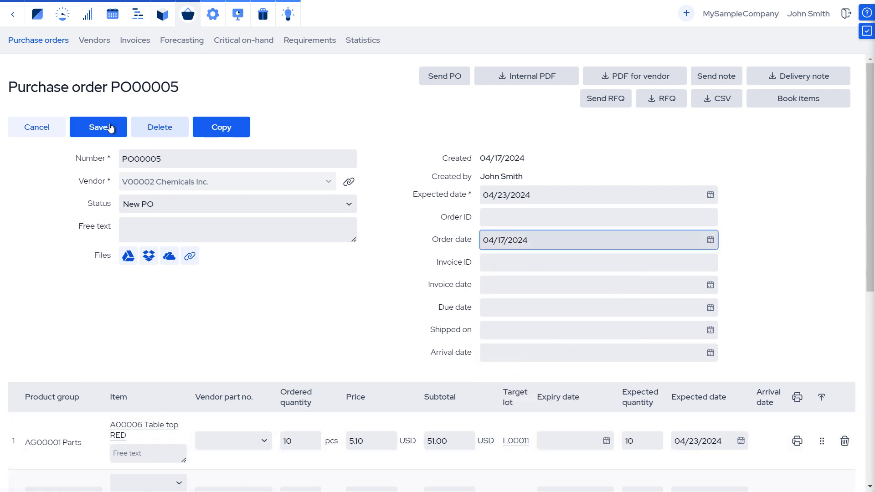
click(102, 127)
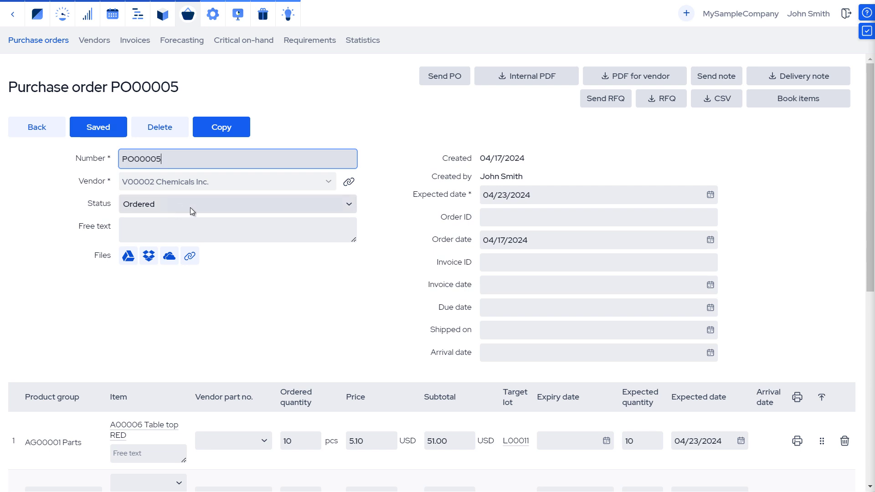
Step: Set PO00005's shipped-on date to 04/17/2024, marking it Shipped
click(485, 331)
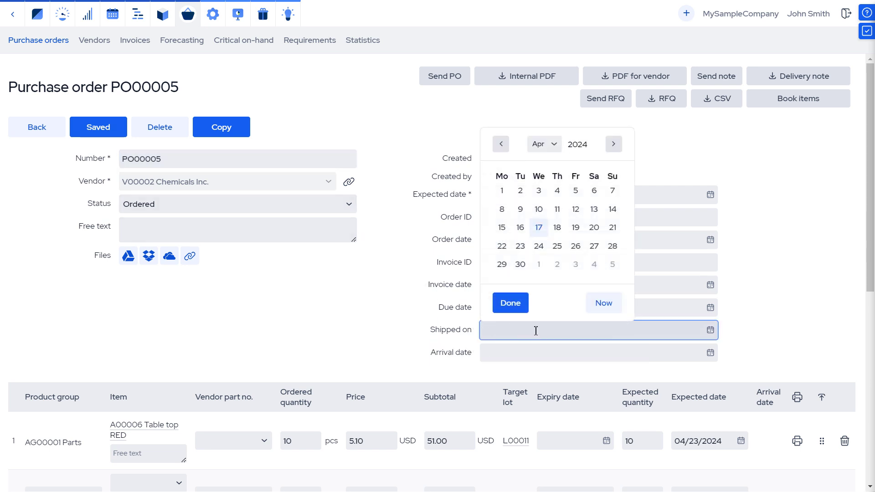
click(603, 303)
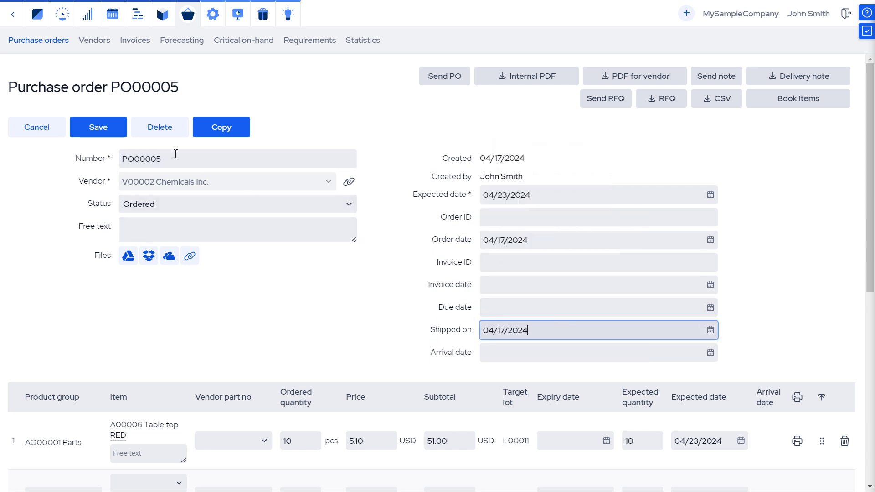
click(79, 131)
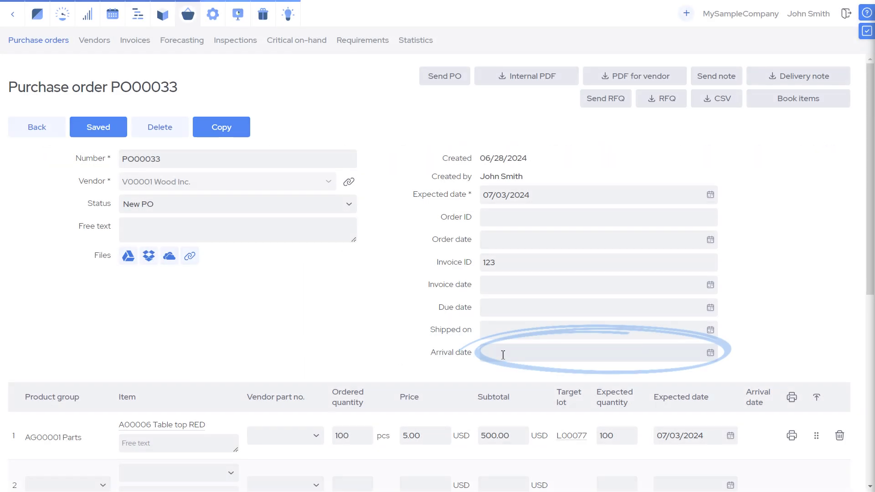
Step: Save PO00033 with arrival date 06/28/2024 15:42
click(503, 354)
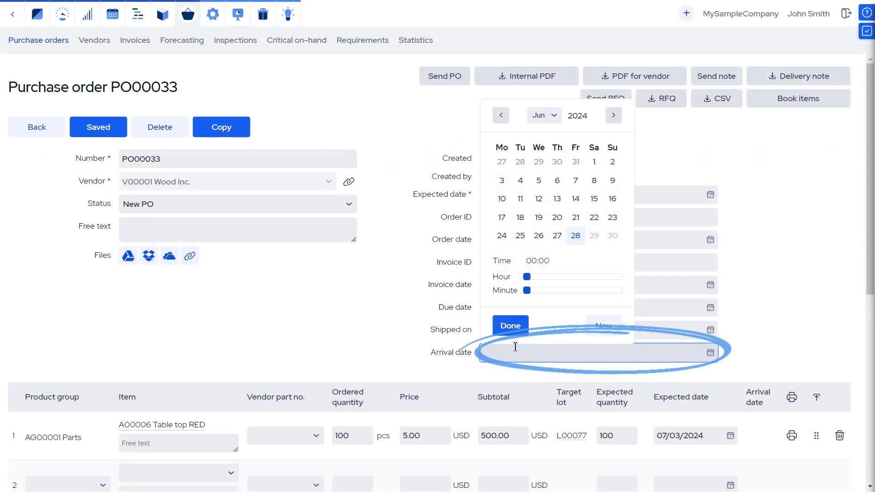
click(591, 327)
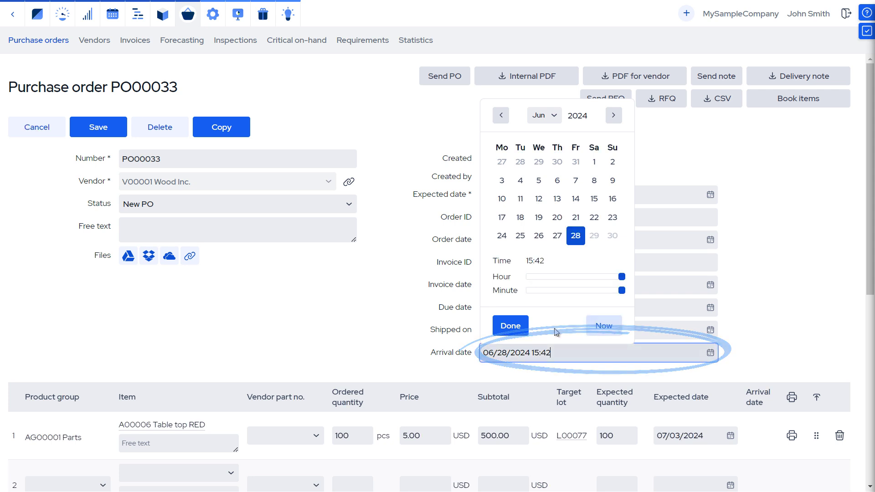
click(509, 333)
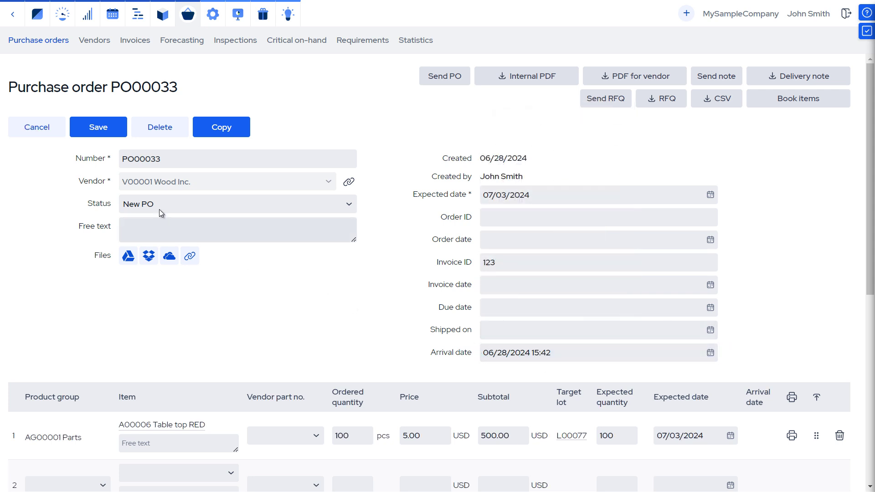
click(112, 130)
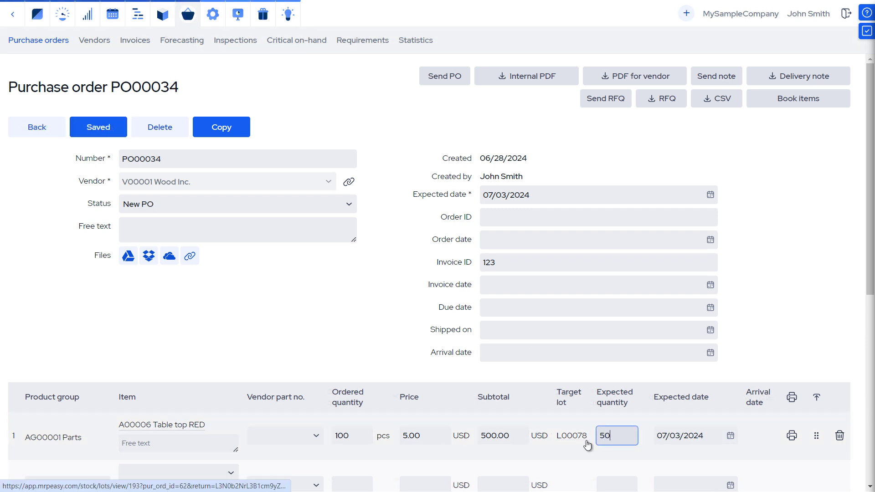
Step: Record 50 of PO00034's table tops as arrived now and save, leaving 50 expected
click(506, 353)
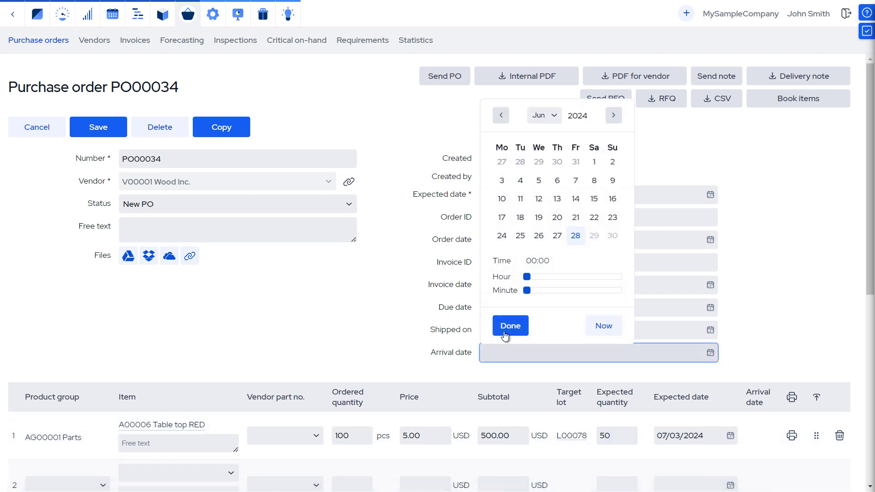
click(604, 327)
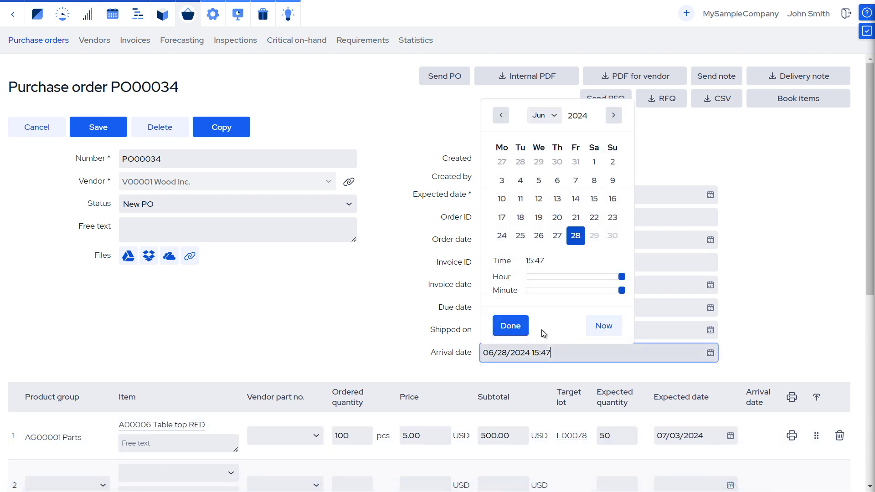
click(510, 326)
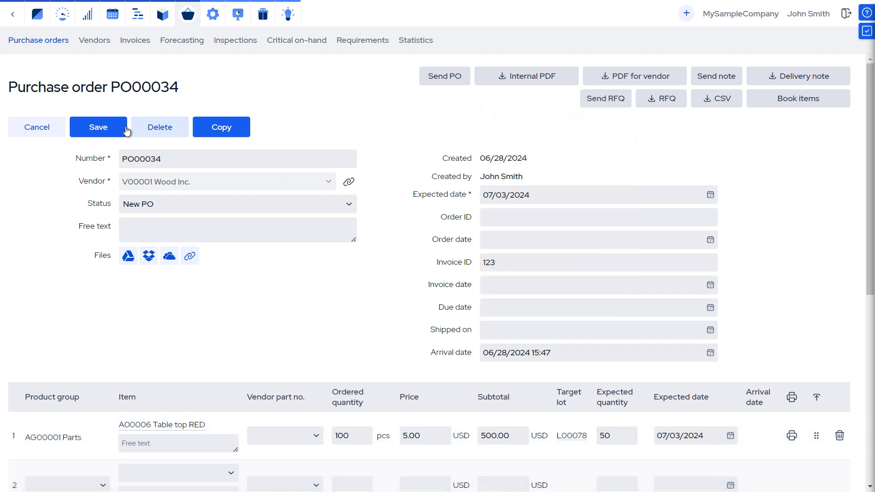
click(103, 126)
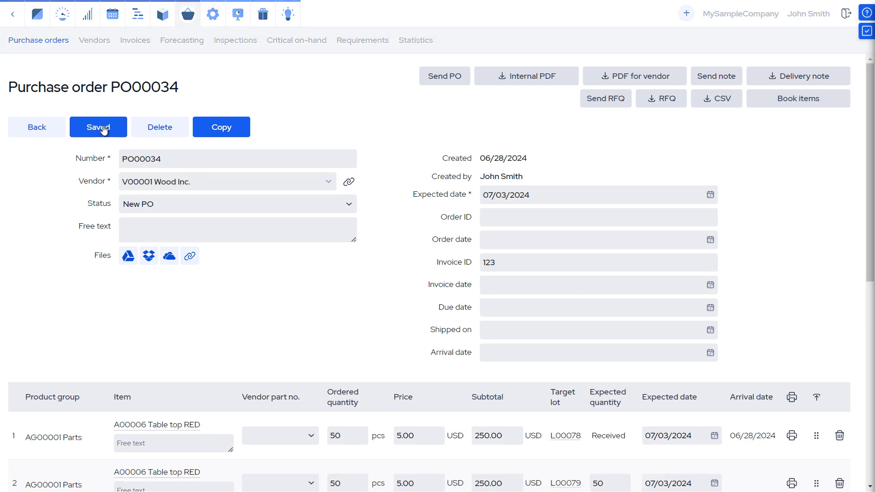
scroll(625, 451, down, 3)
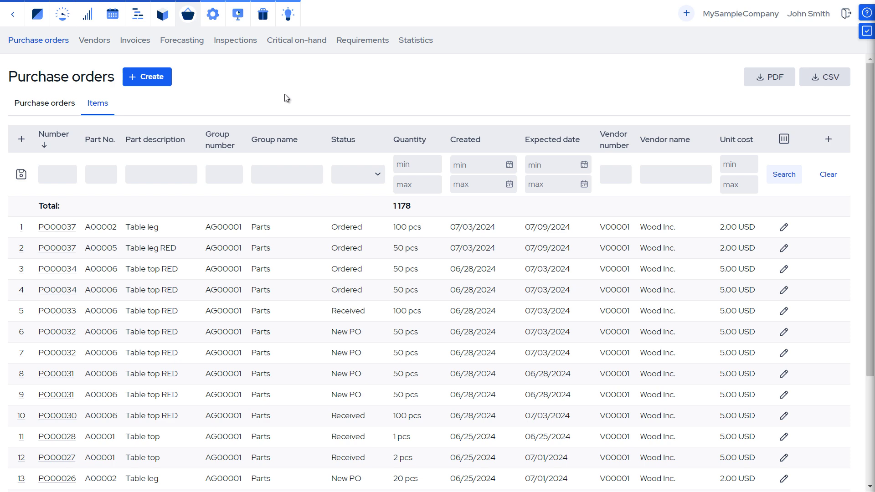
Step: On PO00037, create incoming invoice ID 123 billing only the 100 Table legs at 200.00 USD
click(54, 229)
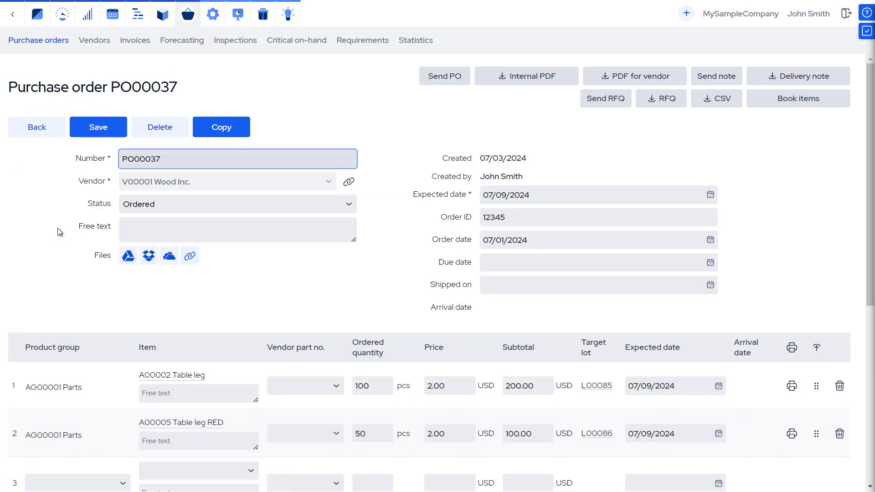
scroll(305, 290, down, 3)
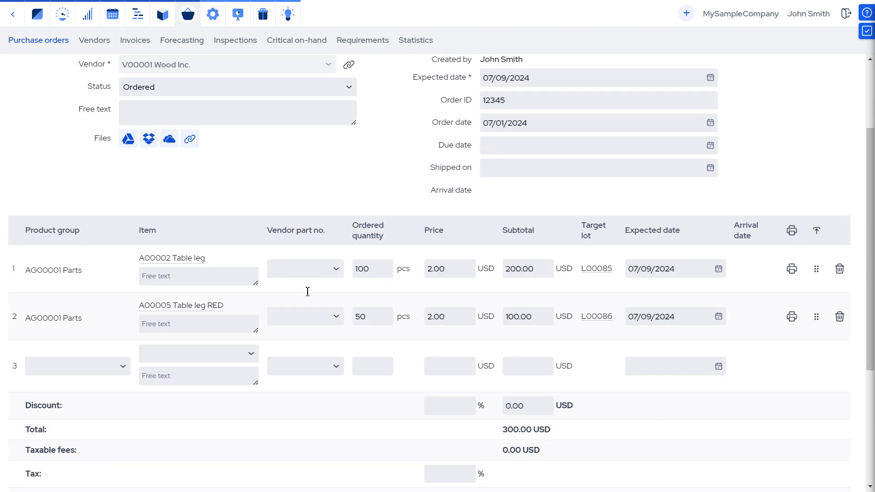
scroll(307, 292, down, 5)
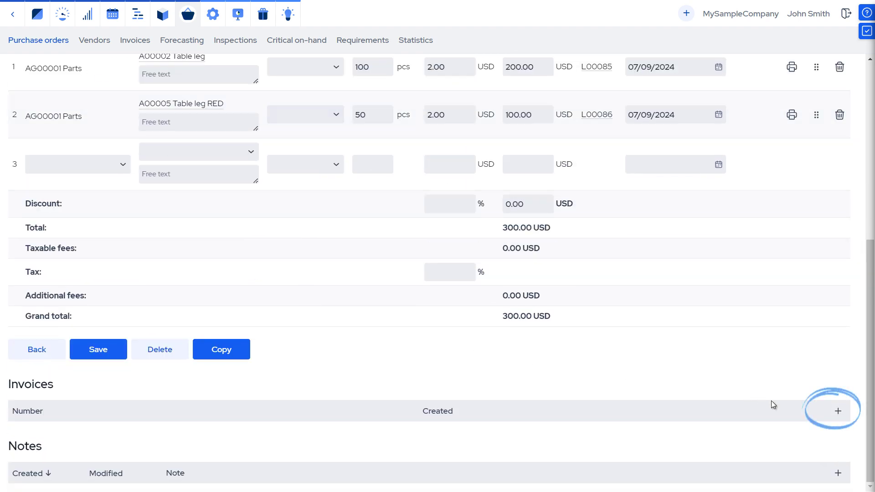
click(837, 411)
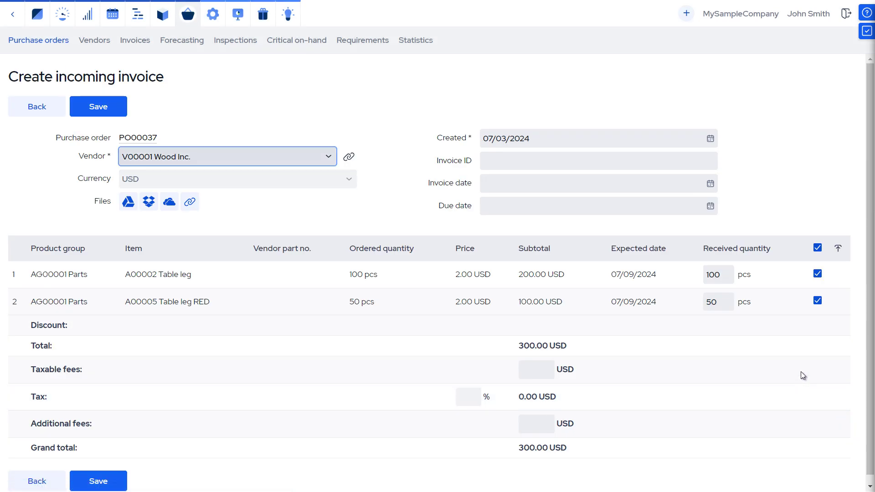
click(818, 302)
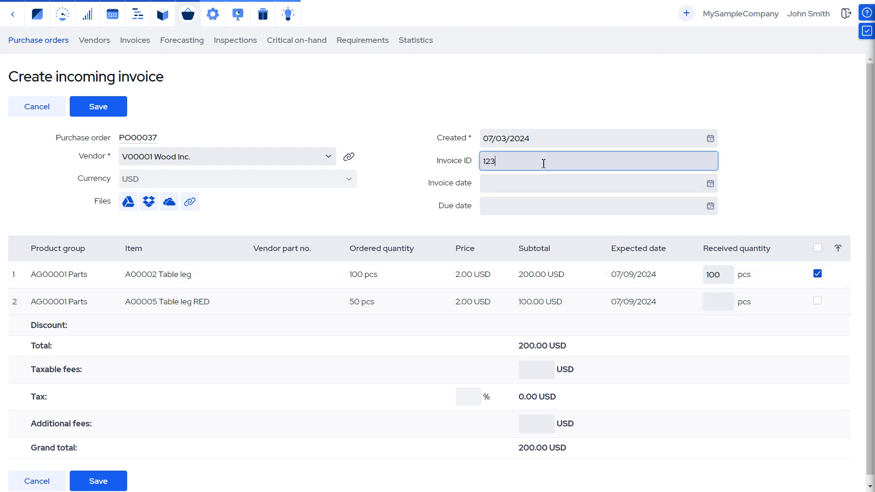
click(119, 108)
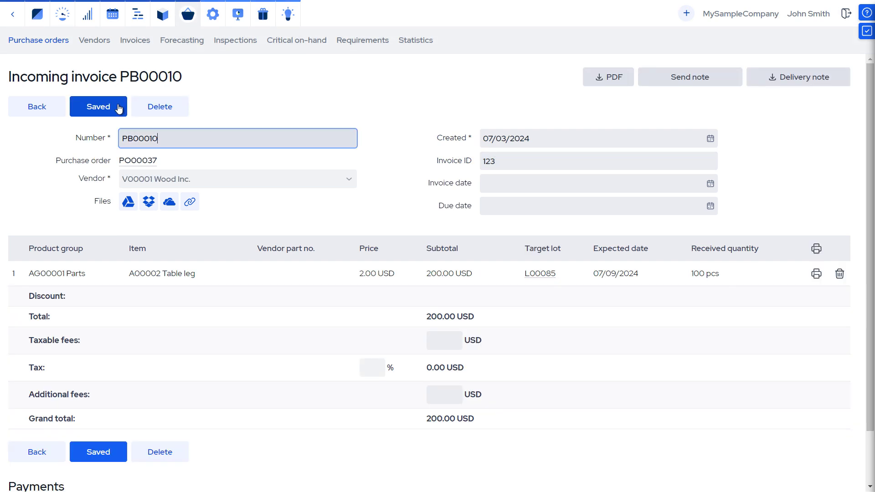
click(48, 110)
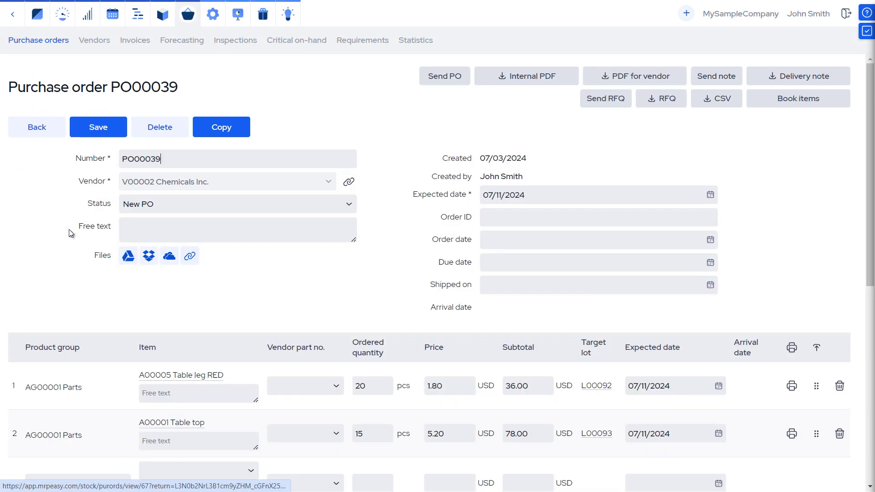
Step: Receive 20 Table leg RED on PO00039 today as delivery PD00010, excluding the table top
scroll(225, 285, down, 5)
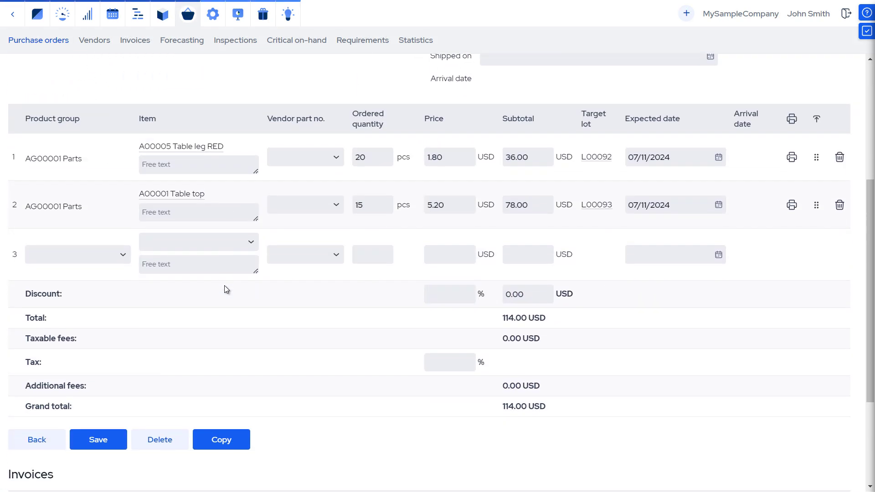
scroll(224, 285, down, 3)
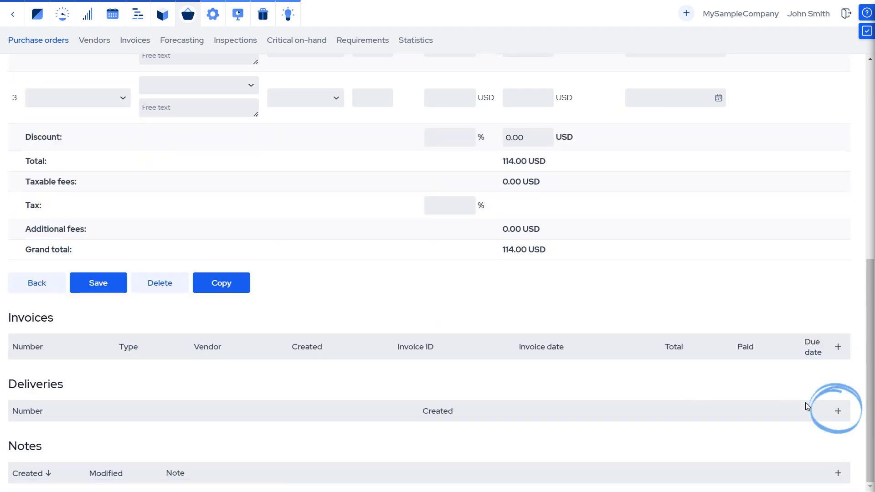
click(838, 411)
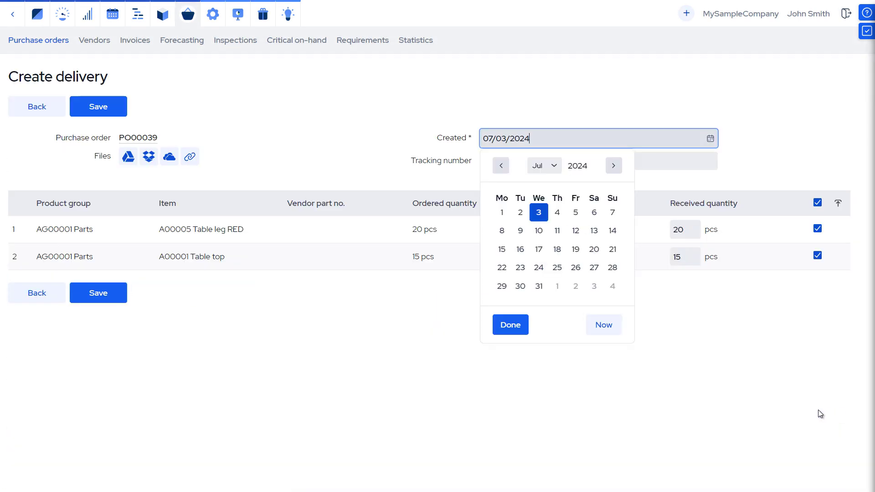
click(597, 326)
click(817, 256)
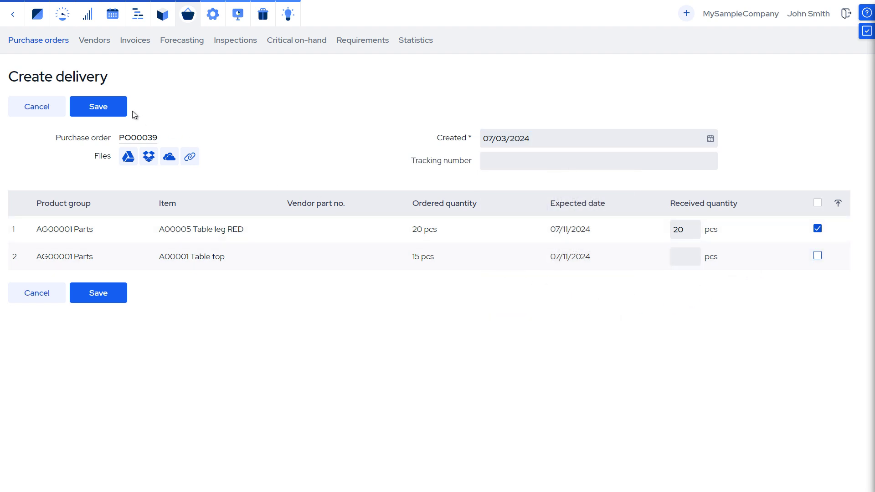
click(103, 109)
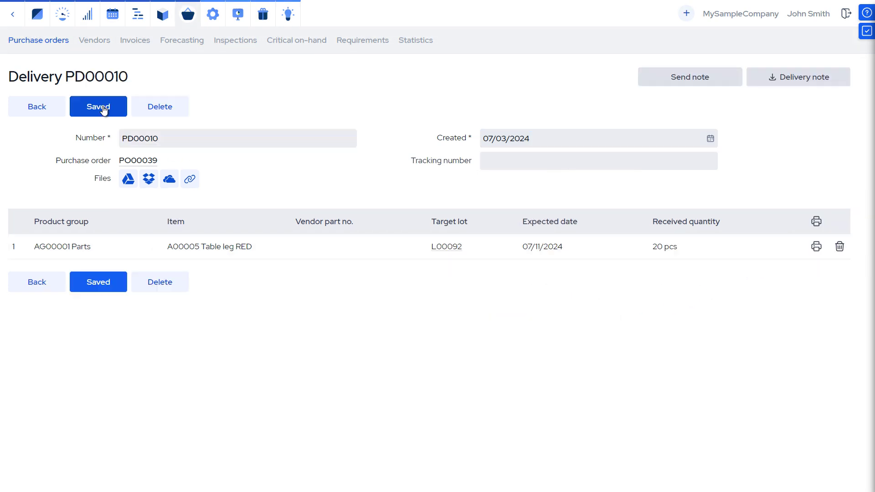
click(46, 108)
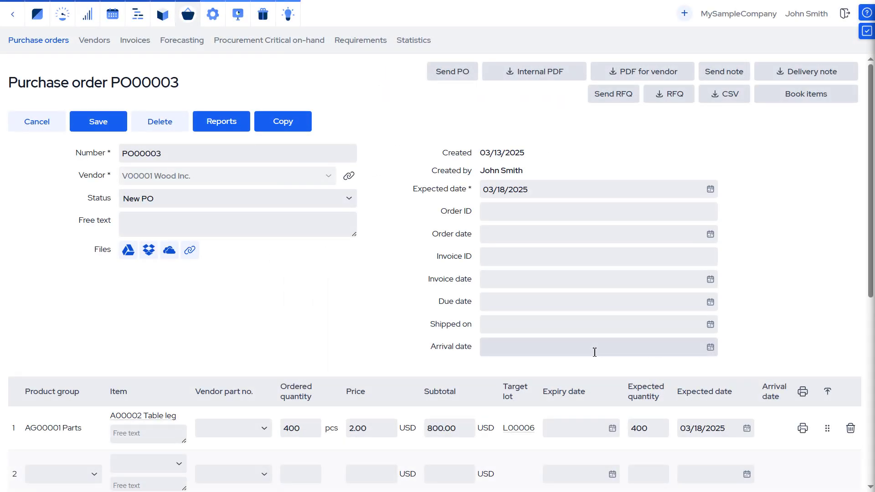
Step: Set PO00003's arrival date to now, 03/13/2025 15:39, so it becomes Received
click(594, 352)
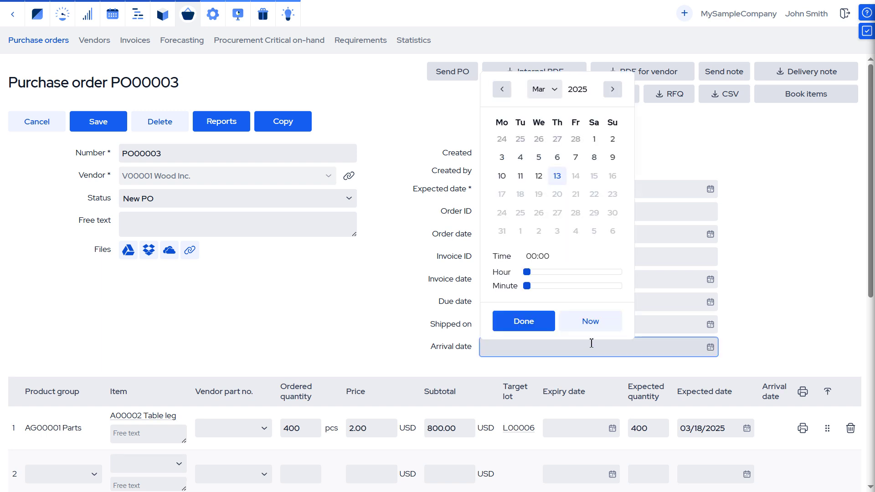
click(590, 321)
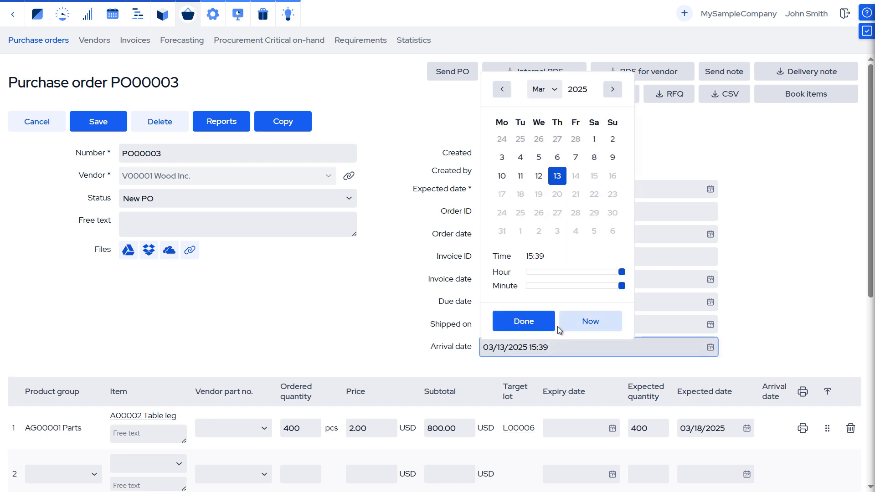
click(519, 327)
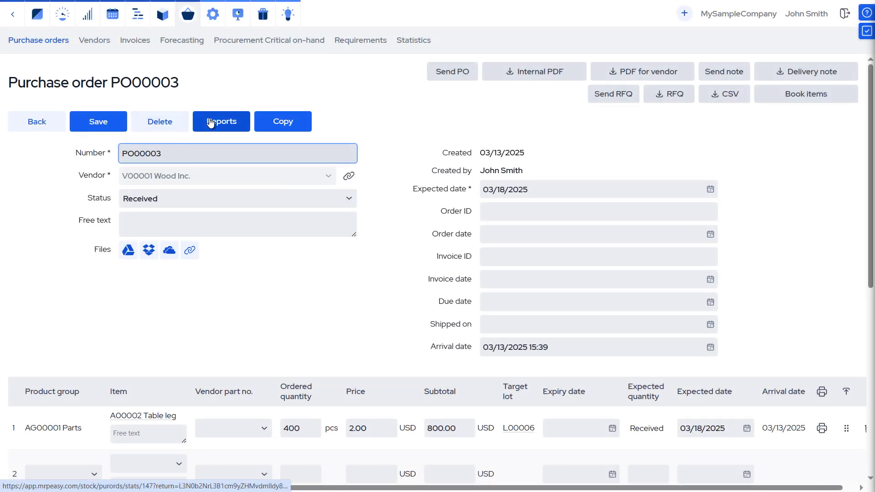
Step: Move PO00003's 400 received Table legs into the Wooden parts storage location
click(208, 122)
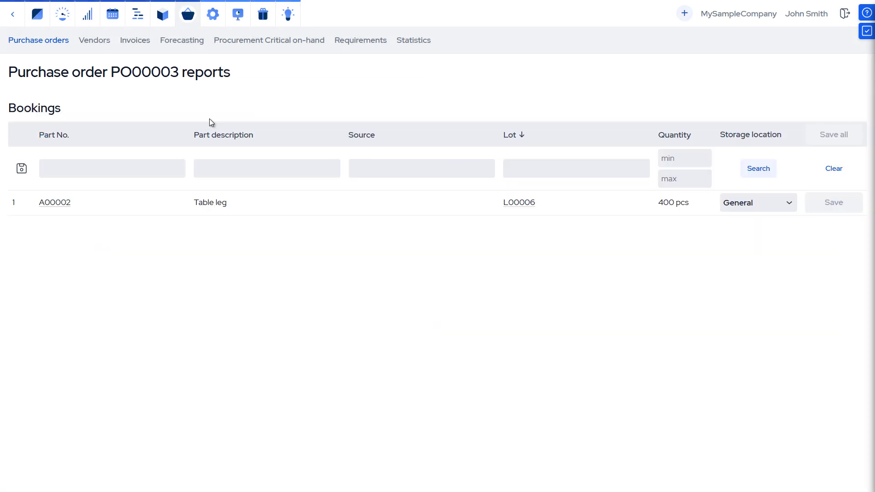
click(788, 206)
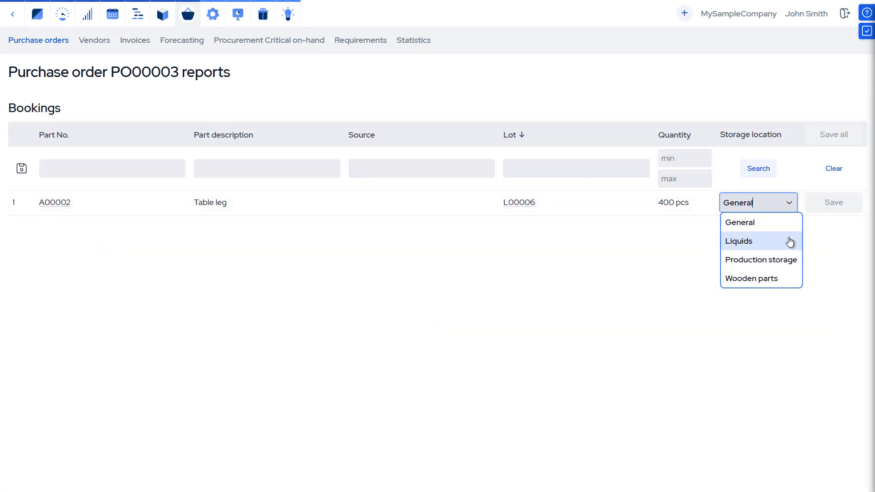
click(779, 280)
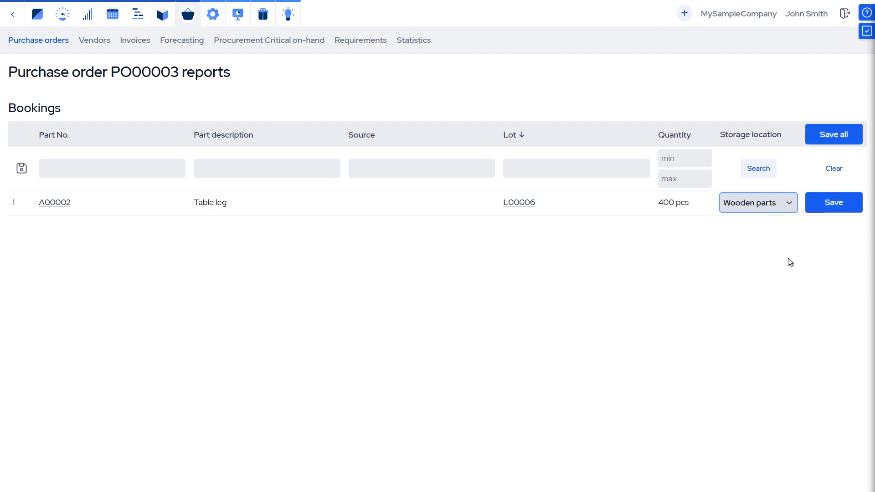
click(831, 206)
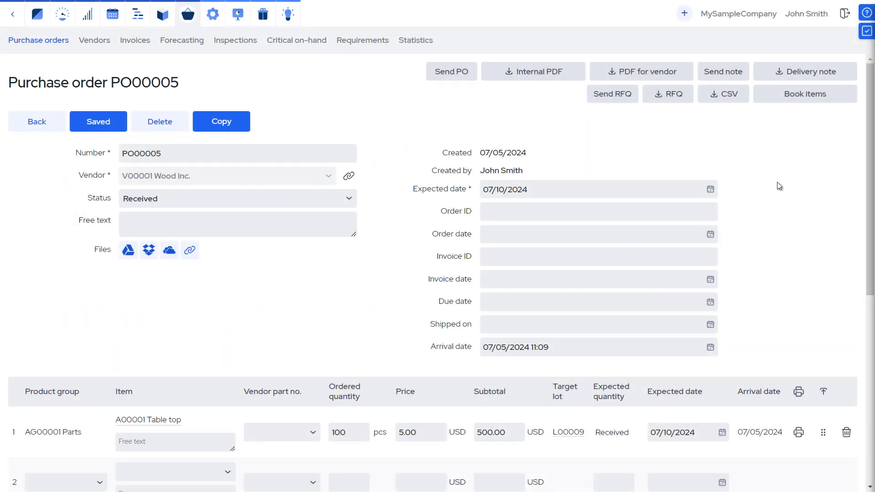
Step: Book PO00005's received table tops to the orders that need them
click(785, 100)
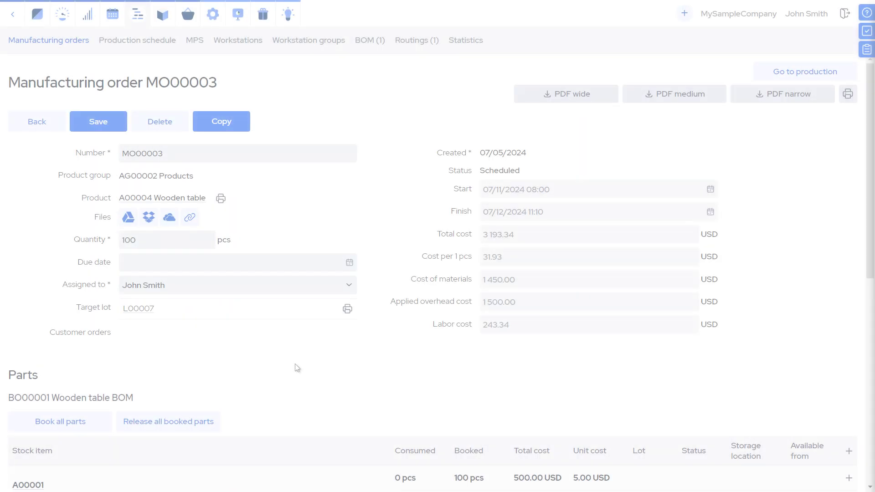
Step: Book all parts for MO00003 and start an extra A00001 Table top booking from lot L00010
scroll(294, 364, down, 3)
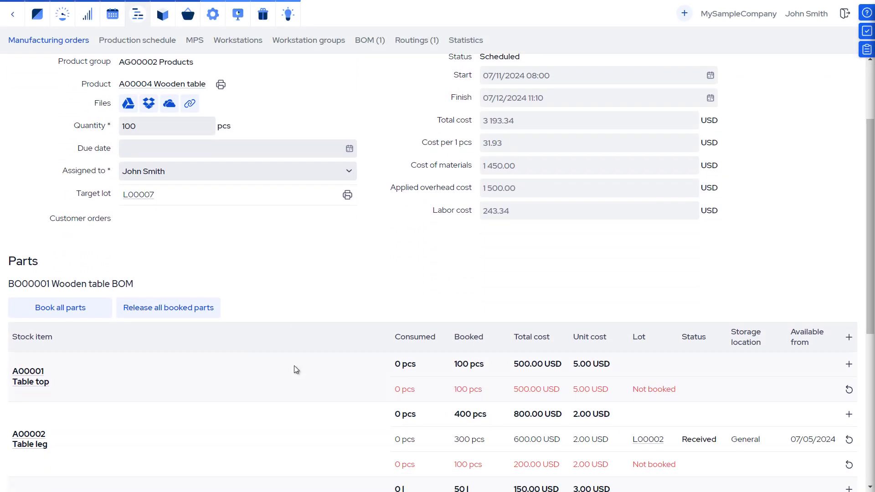
click(87, 318)
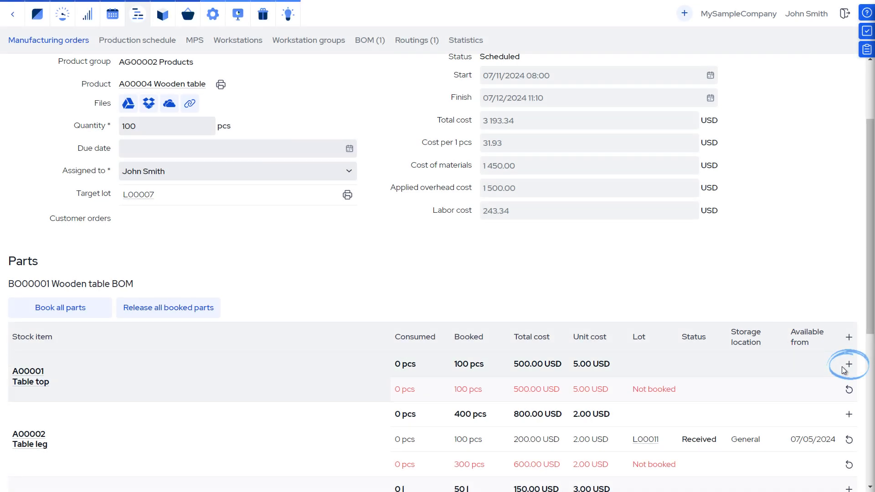
click(846, 367)
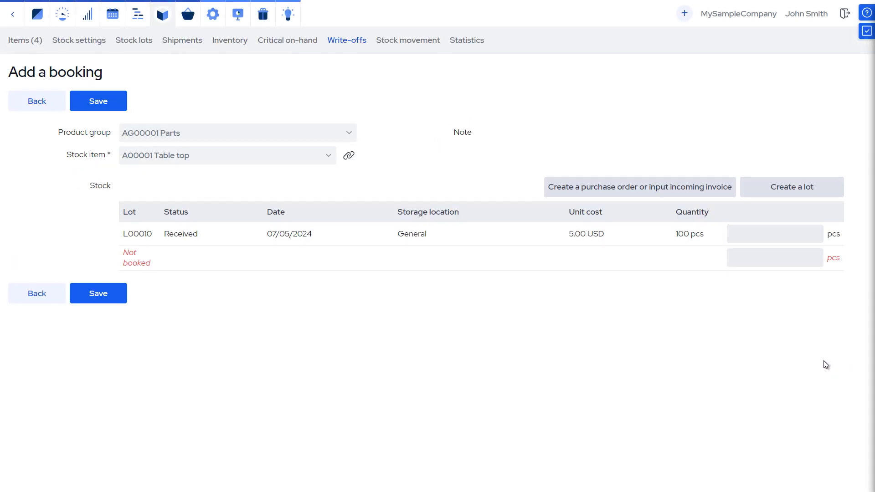
click(762, 236)
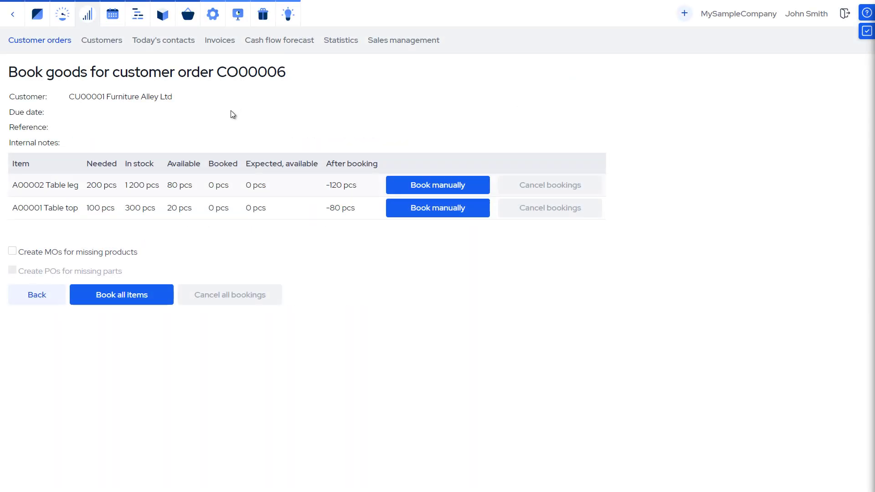
Step: Book all items for CO00006, then manually book and save the Table leg booking
click(154, 299)
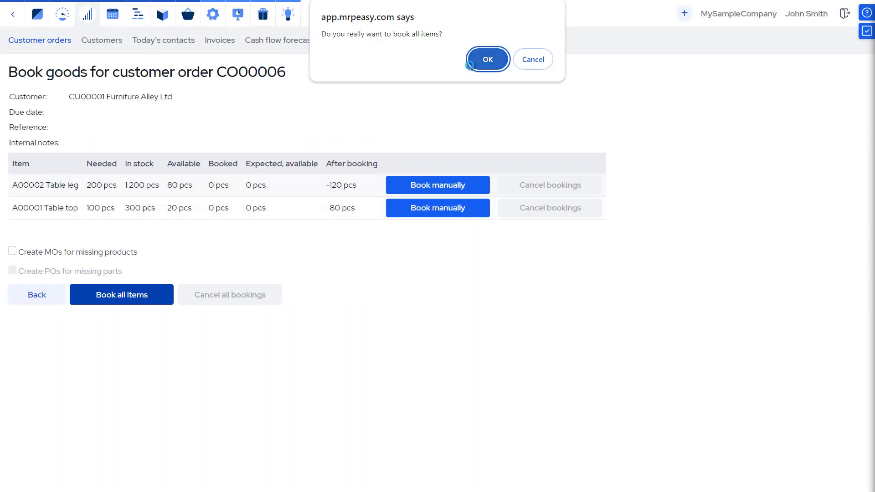
click(470, 68)
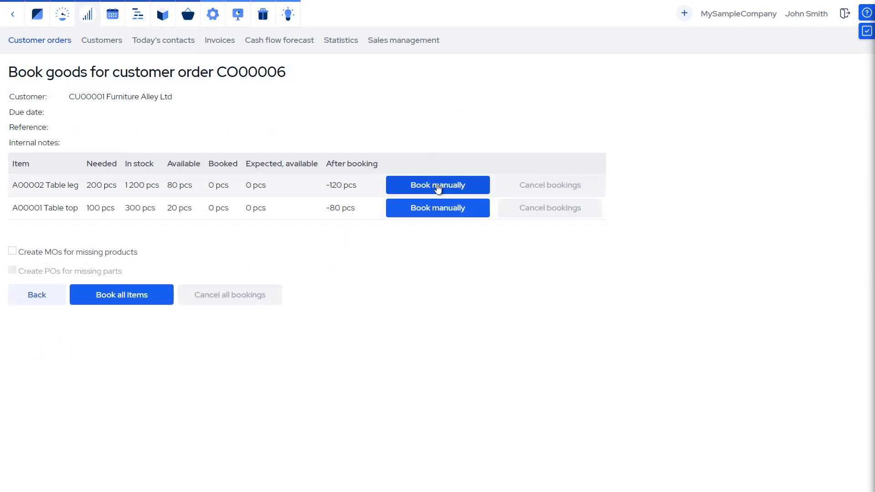
click(438, 189)
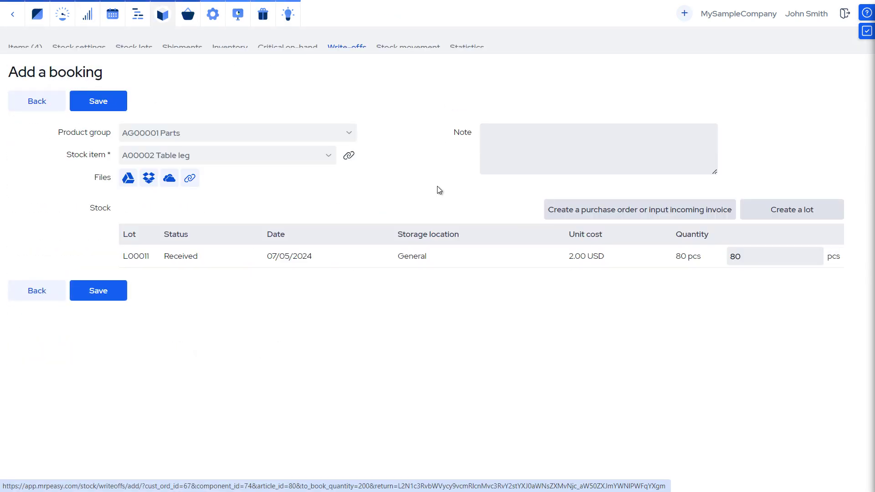
click(101, 107)
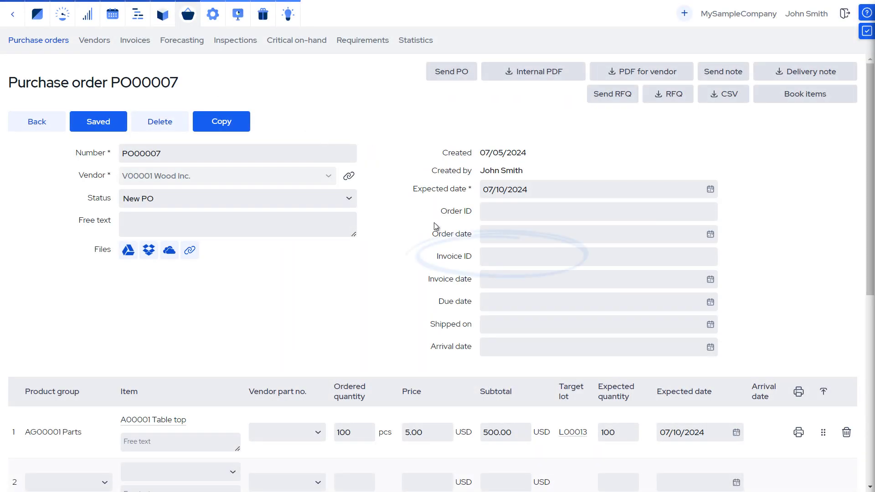
Step: Enter invoice ID 123456 on PO00007 and save the order
click(492, 259)
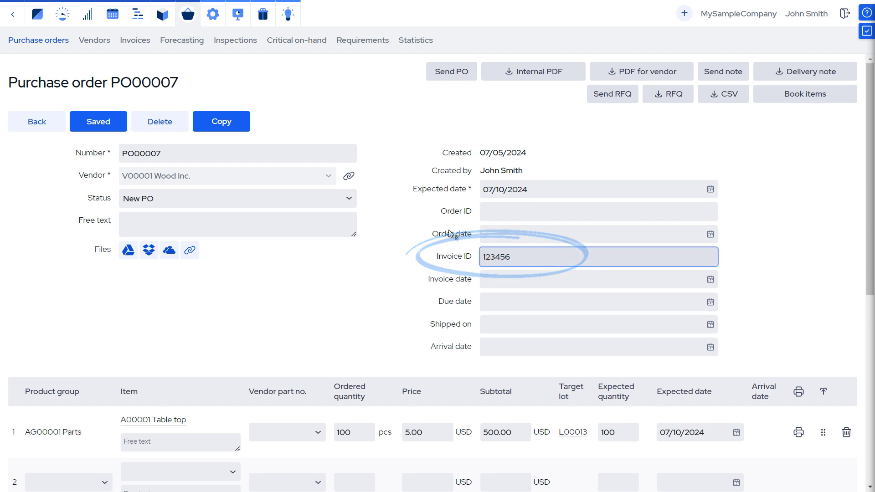
click(114, 125)
click(114, 126)
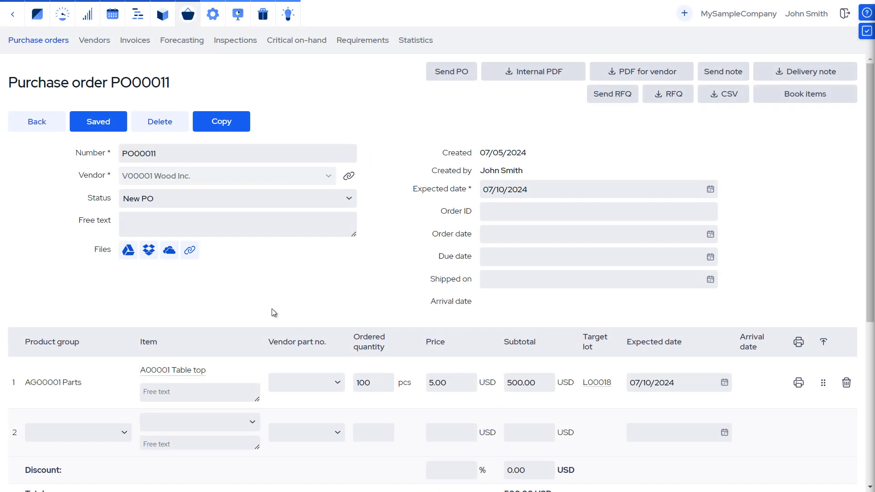
Step: Add incoming invoice PB00004 with invoice ID 123 for 500.00 USD to PO00011
scroll(270, 308, down, 6)
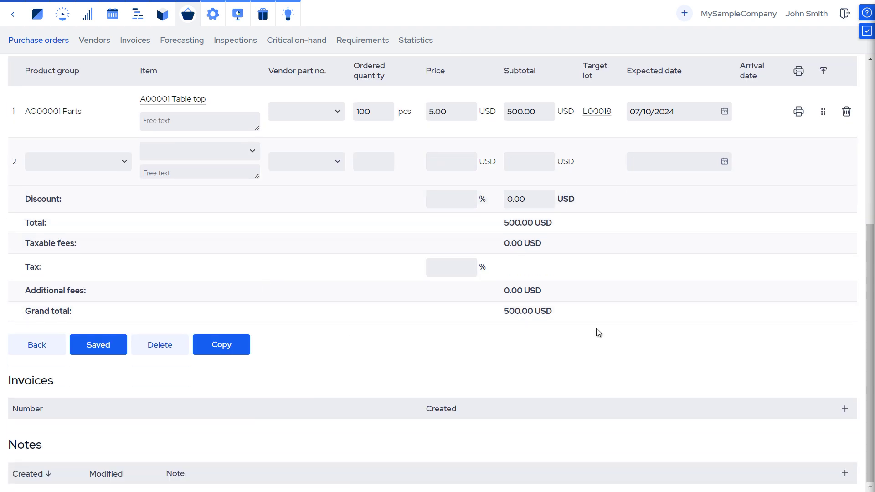
click(841, 409)
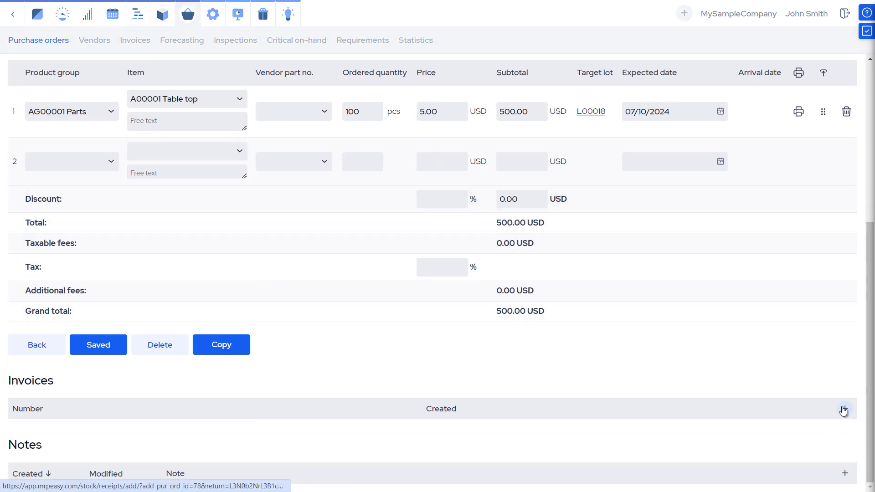
click(485, 155)
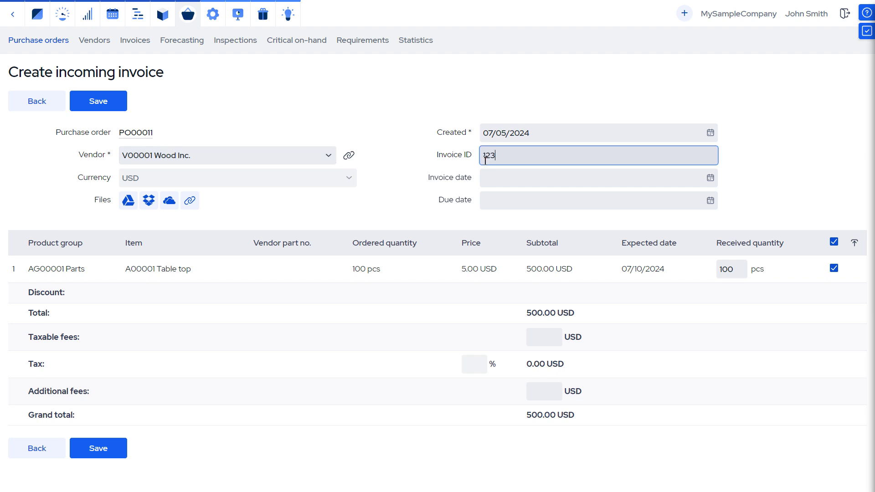
click(100, 102)
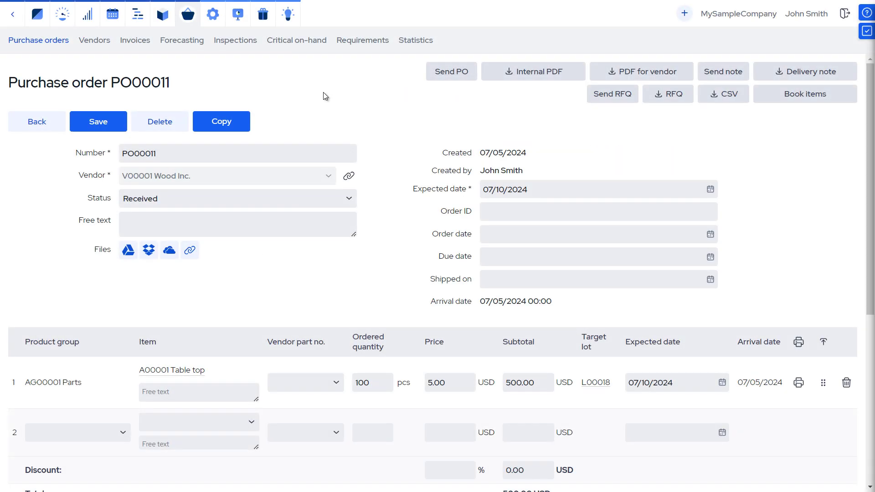
scroll(324, 96, down, 6)
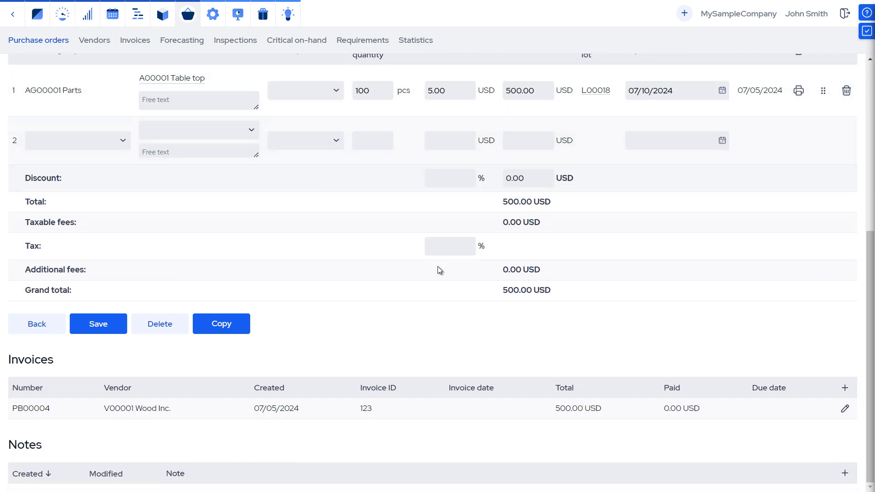
Step: Add an incoming invoice 222 from V00003 Universal Logistic ABC to PO00011 with 50.00 USD additional fees
click(844, 388)
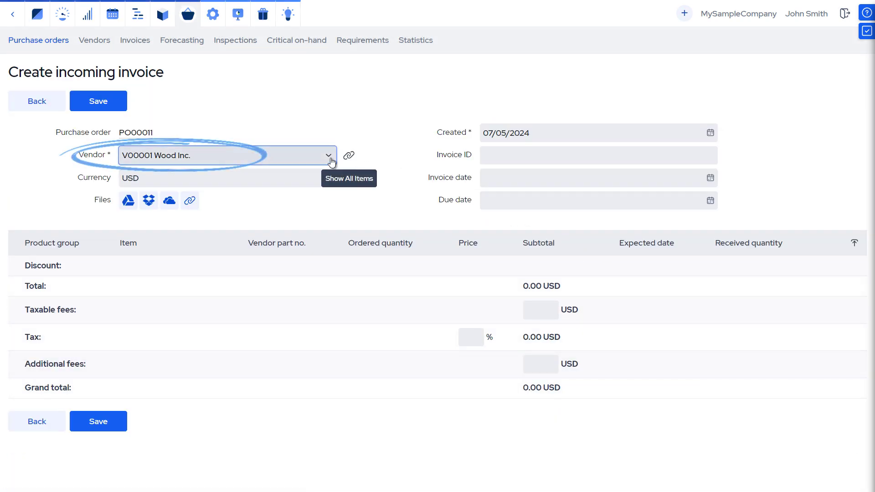
click(328, 155)
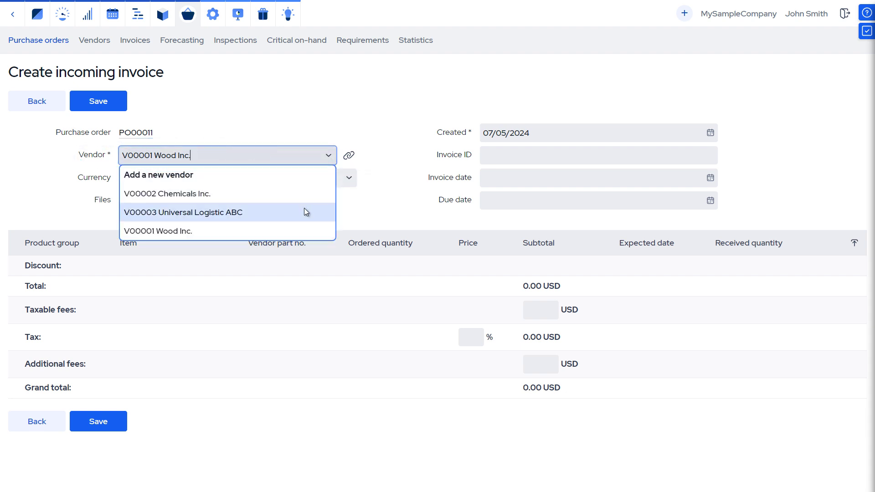
click(305, 211)
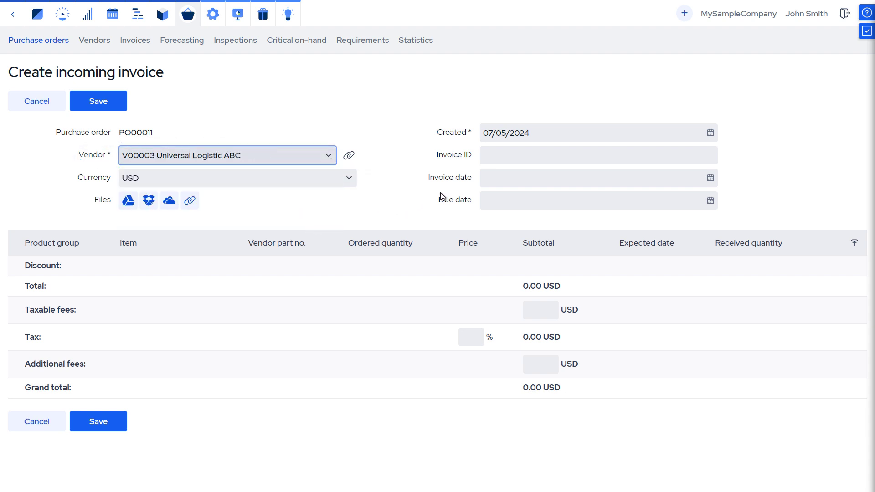
click(499, 158)
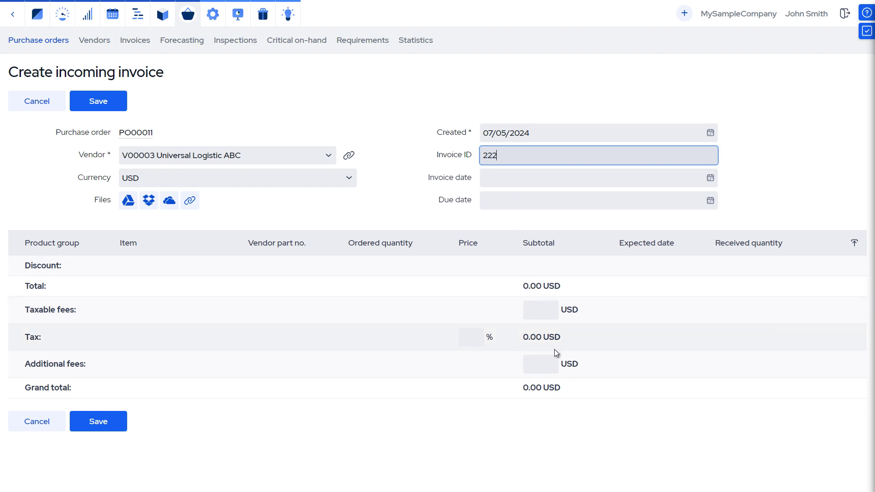
click(557, 369)
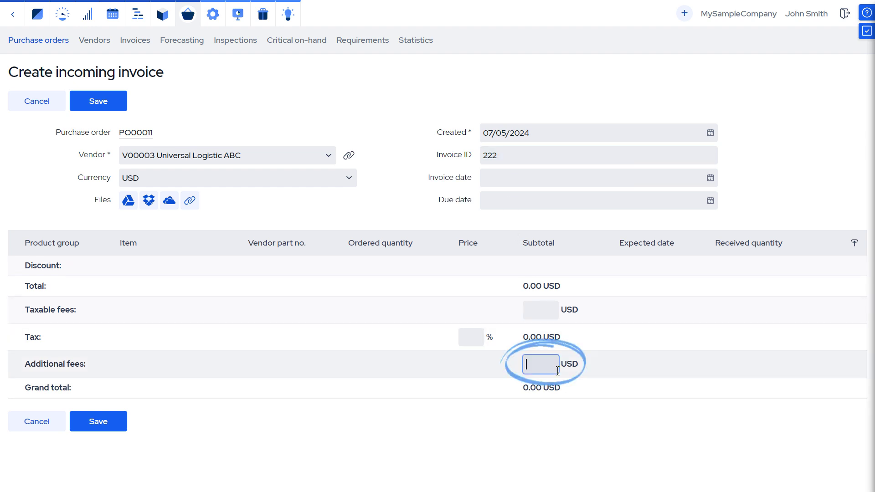
text(50)
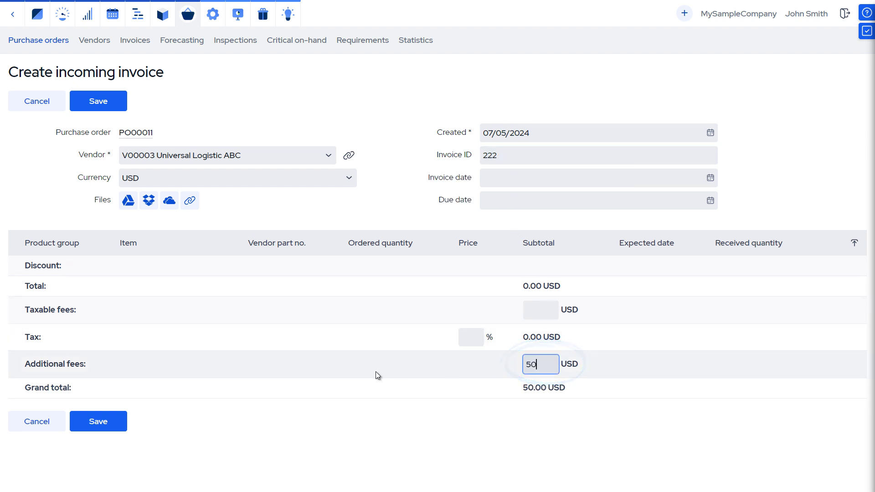
click(113, 416)
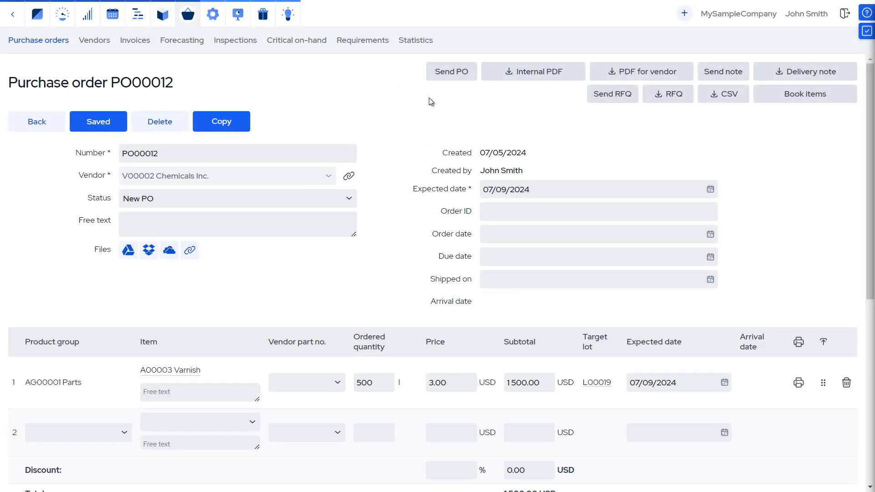
Step: Save a prepayment invoice on PO00012 with invoice ID 123 and a 500 USD prepayment
scroll(428, 97, down, 8)
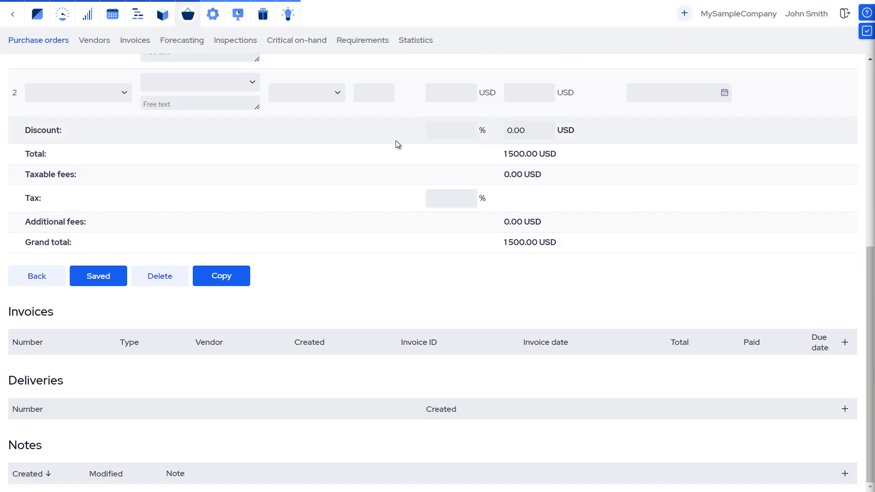
click(844, 342)
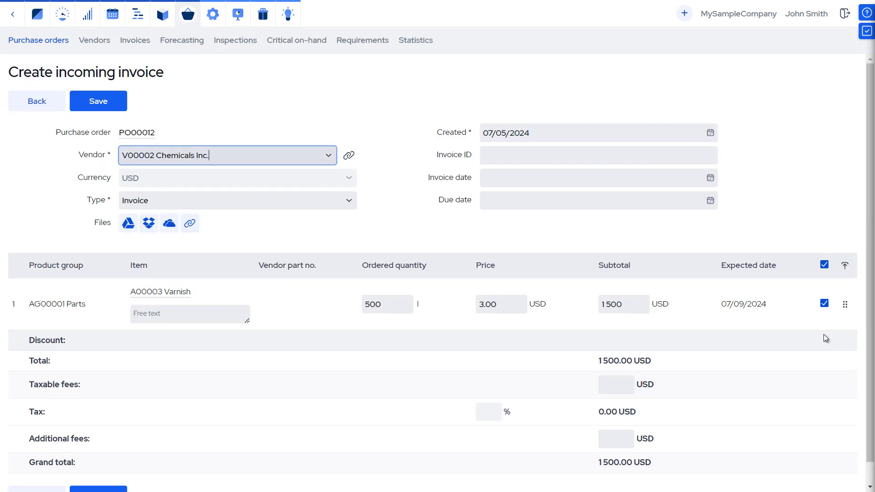
click(348, 200)
click(347, 226)
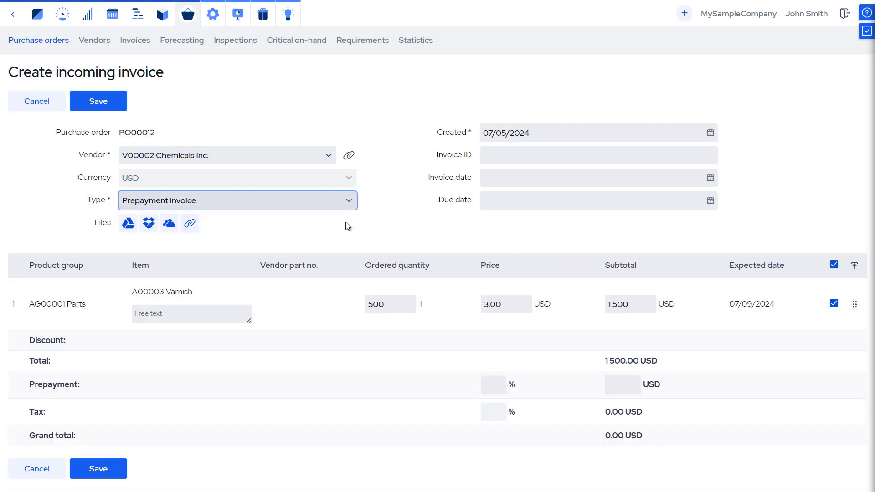
click(504, 157)
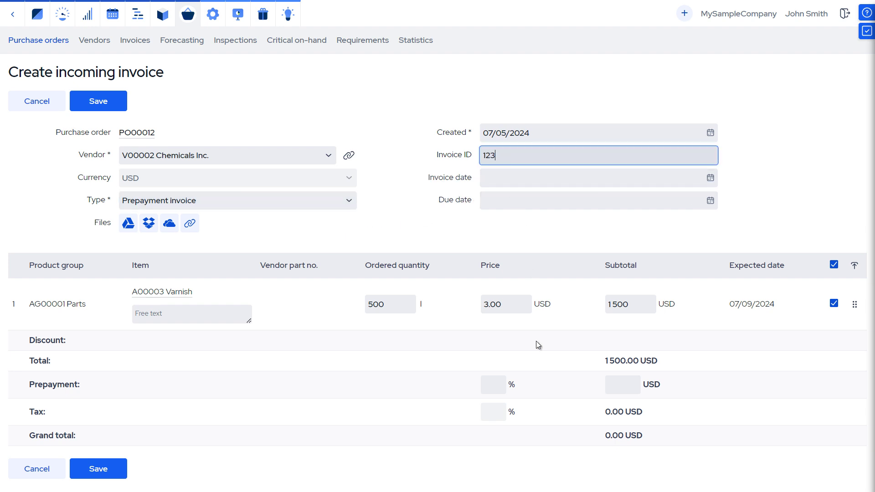
click(622, 387)
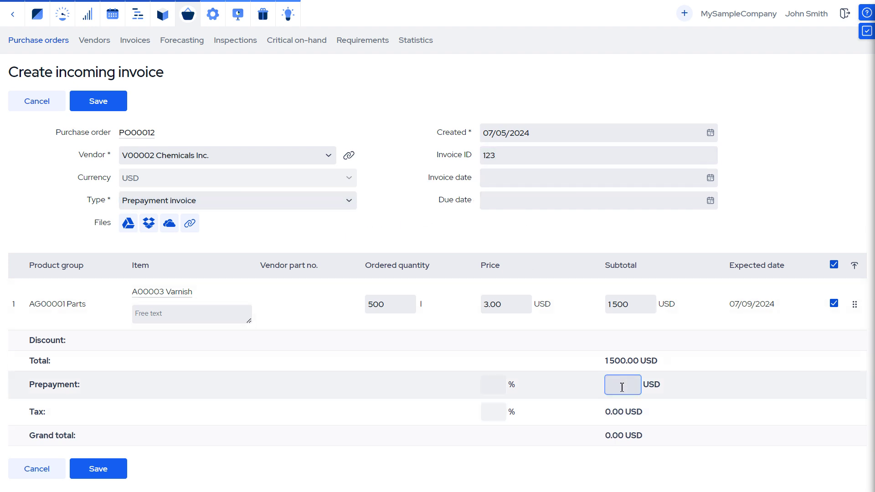
text(500)
click(108, 468)
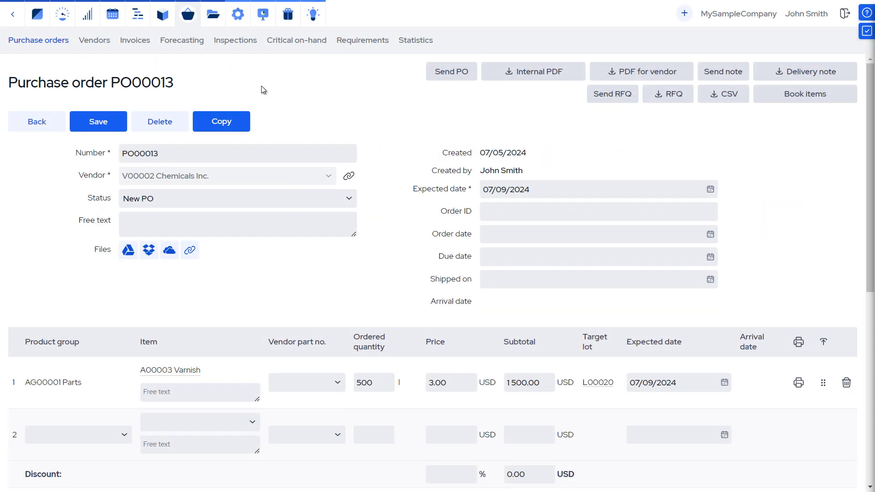
Step: Save credit invoice 444 on PO00013, crediting the 1500 USD subtotal
scroll(261, 85, down, 7)
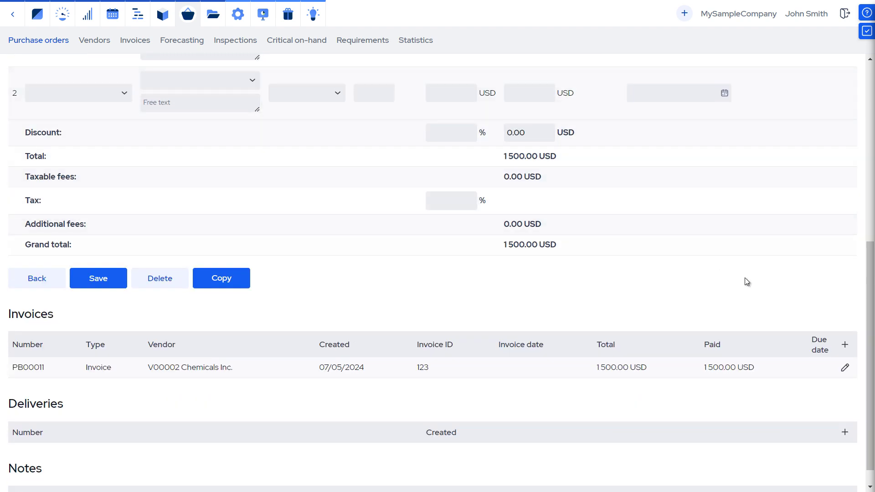
click(842, 346)
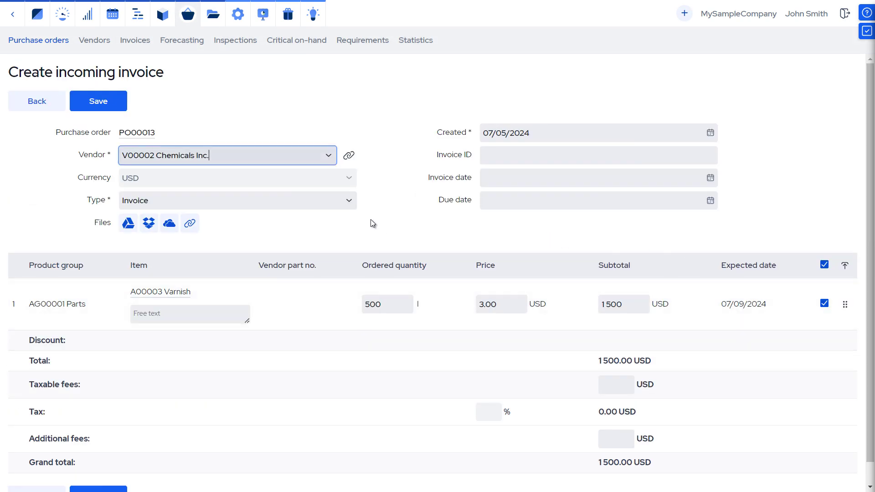
click(345, 203)
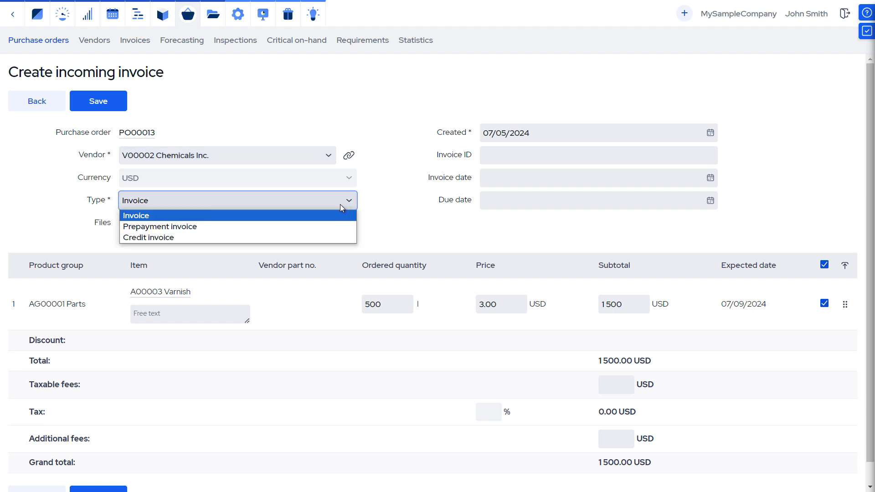
click(290, 238)
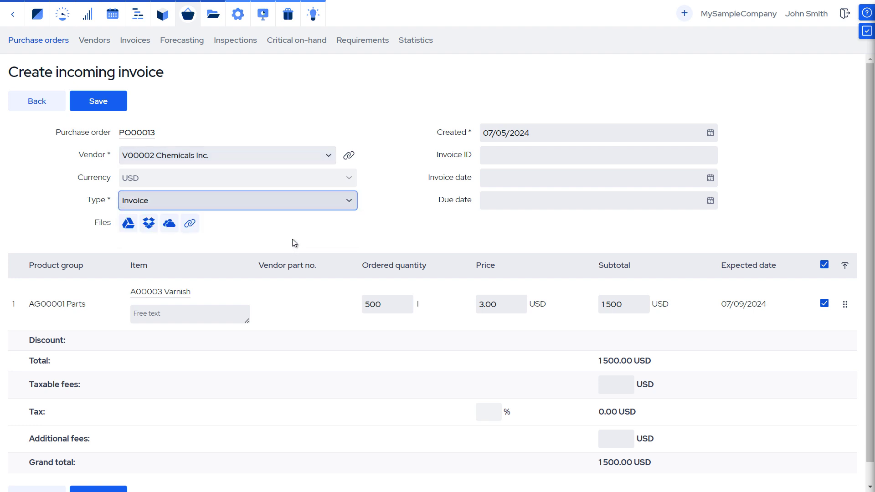
click(523, 153)
text(444)
click(630, 310)
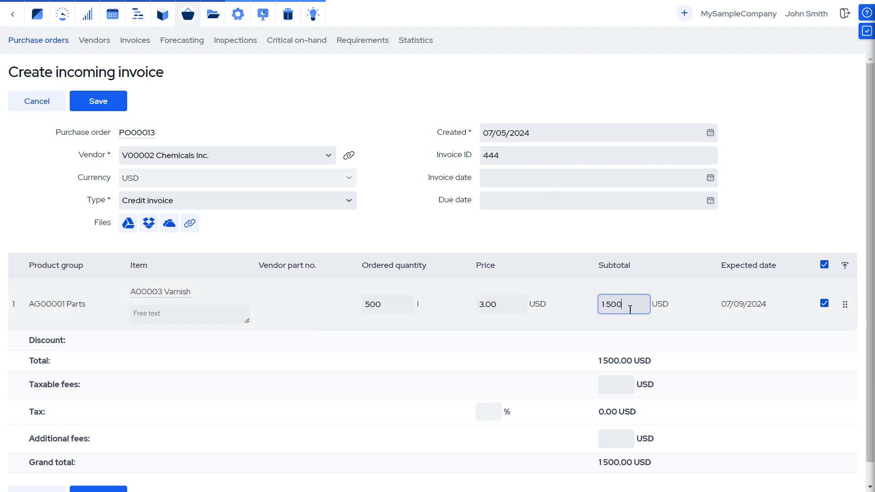
click(94, 102)
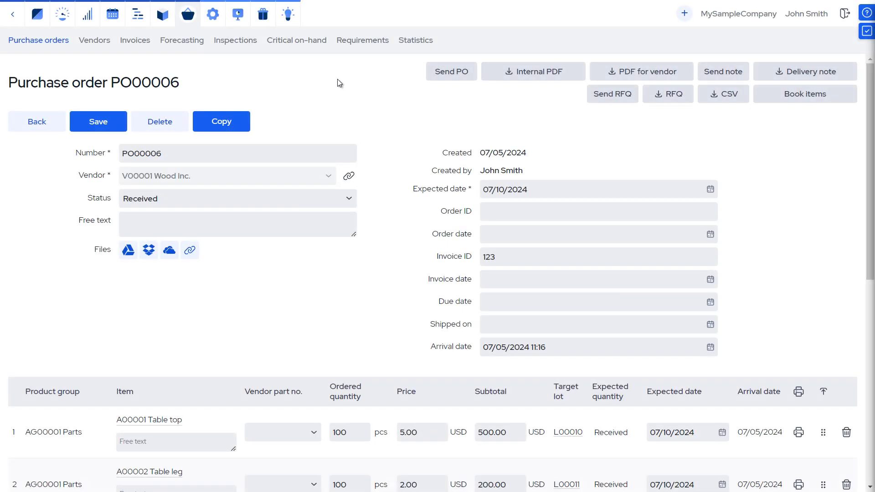
Step: Record a 700.00 USD payment on PO00006
scroll(337, 83, down, 9)
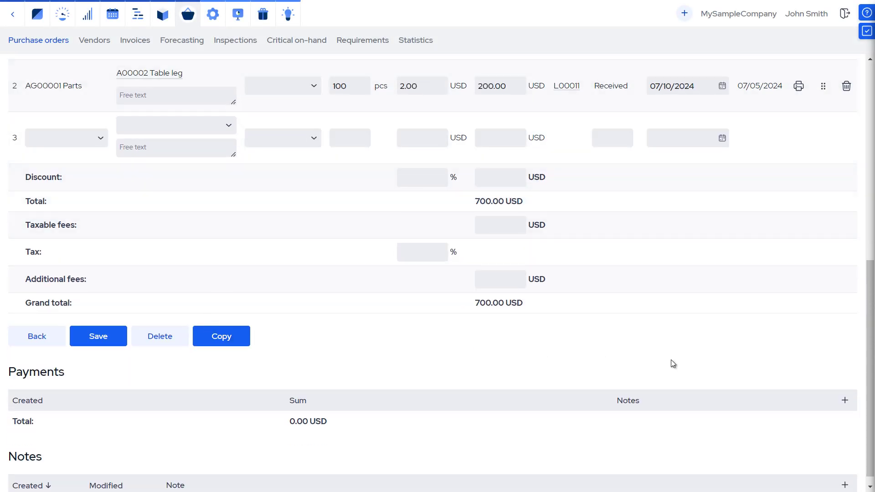
click(844, 401)
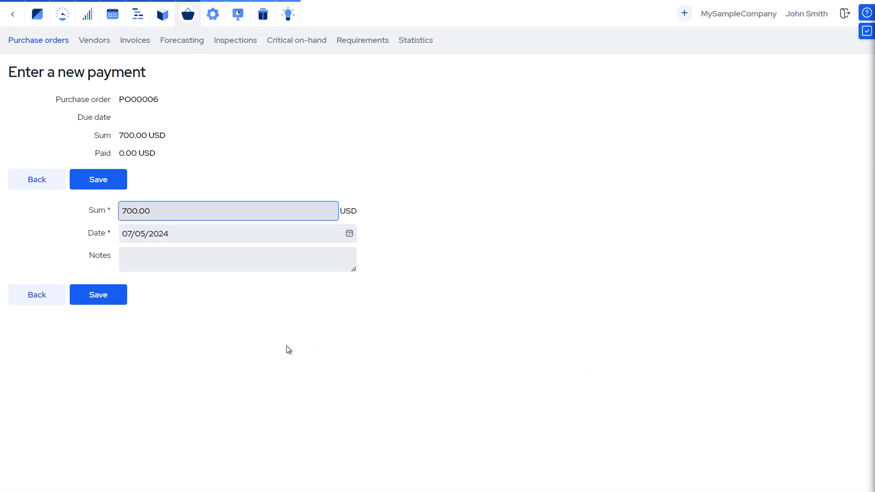
click(83, 298)
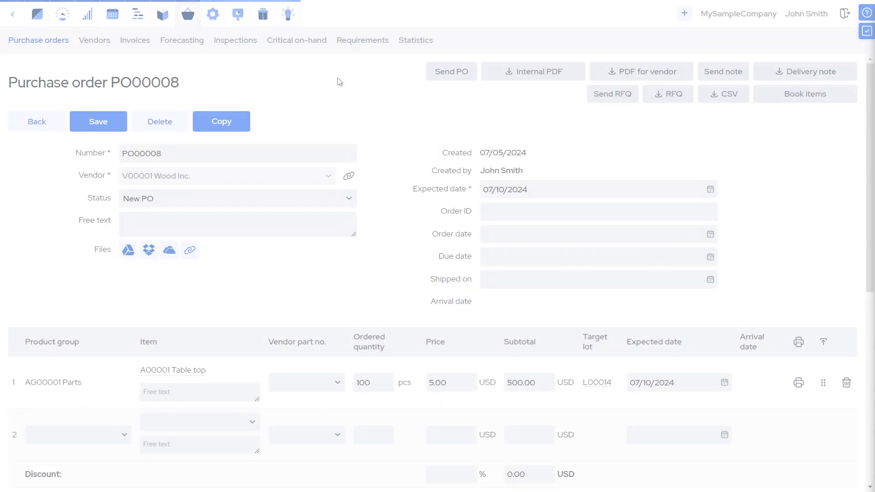
Step: Start a new 500.00 USD payment on invoice PB00001 of PO00008
scroll(337, 80, down, 6)
scroll(337, 81, down, 3)
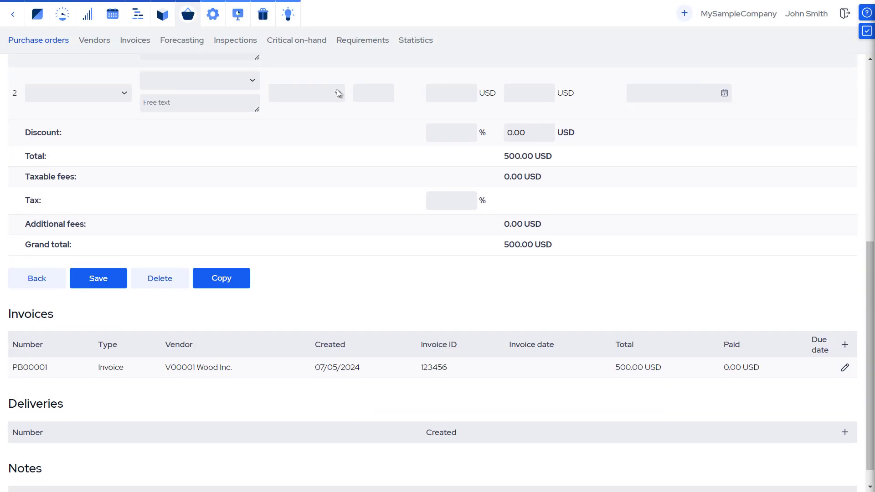
click(844, 368)
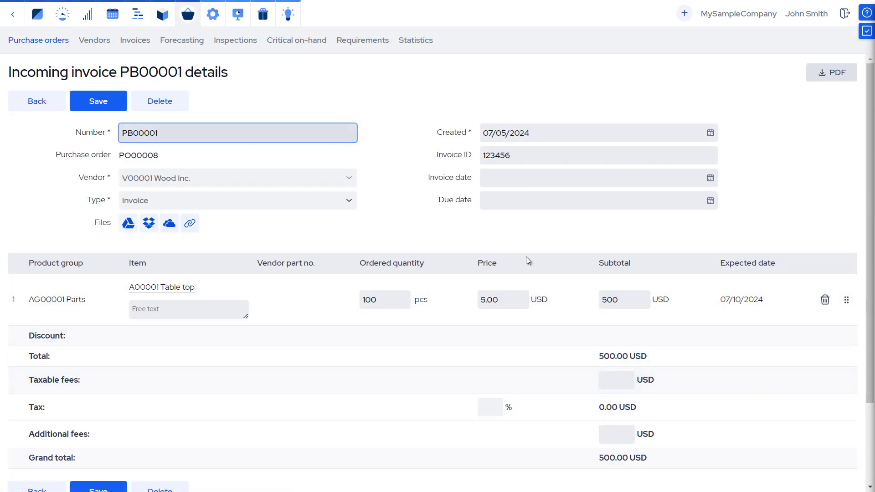
scroll(512, 267, down, 3)
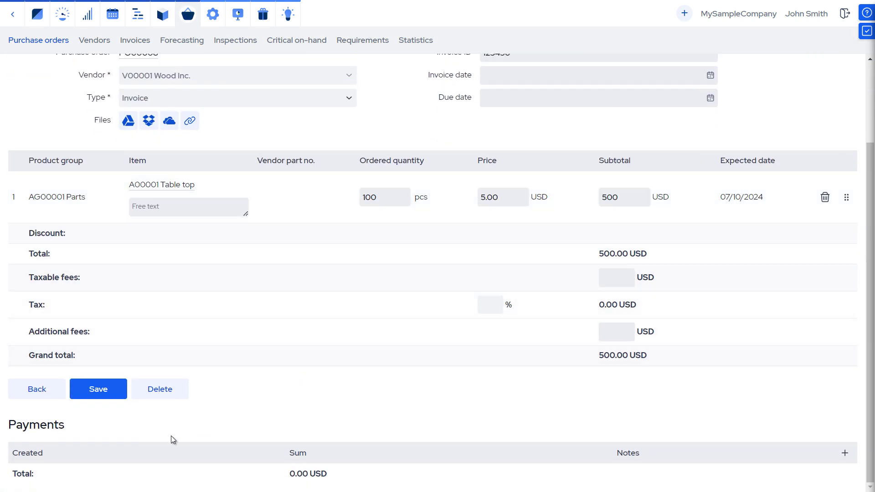
click(846, 452)
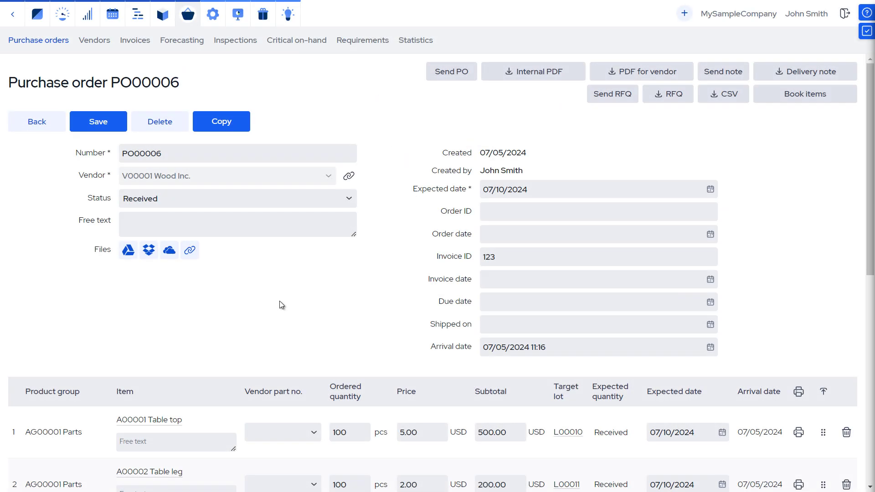
Step: Add 50 USD additional fees to the paid order and save, making the grand total 750 USD
scroll(280, 301, down, 9)
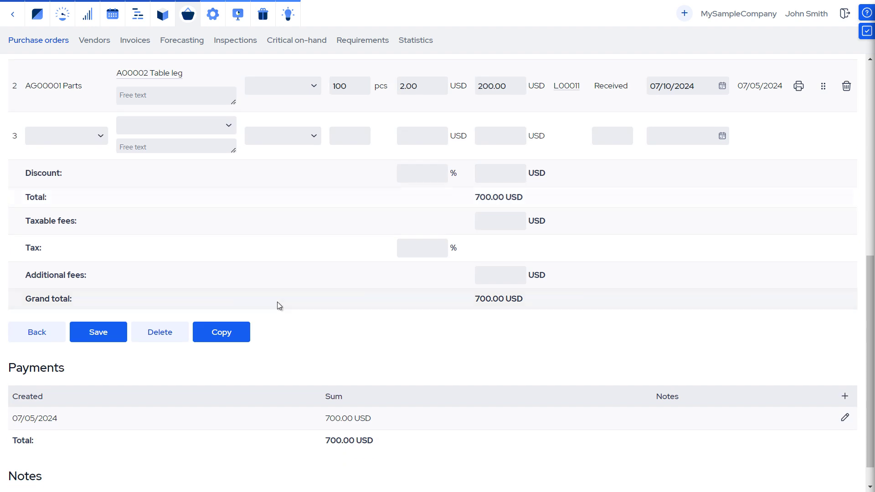
click(504, 276)
text(50)
click(93, 339)
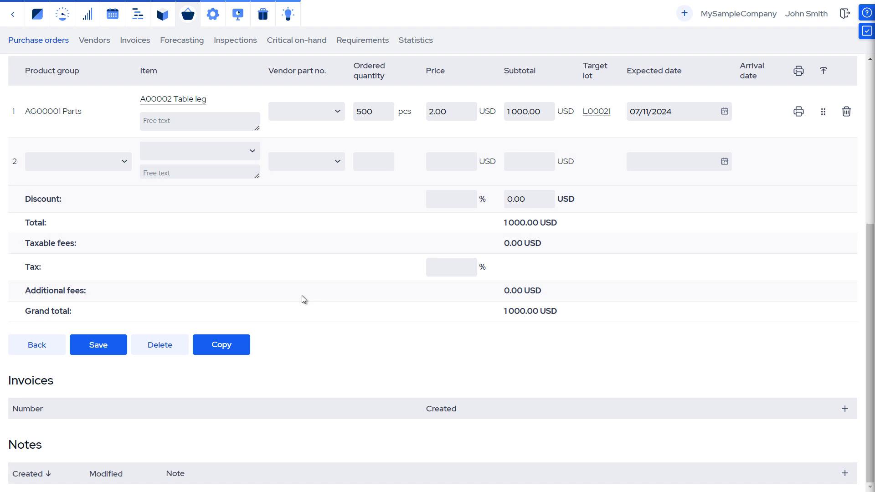
Step: Create an incoming invoice on PO00014 with its invoice ID and 50 USD additional fees
click(844, 408)
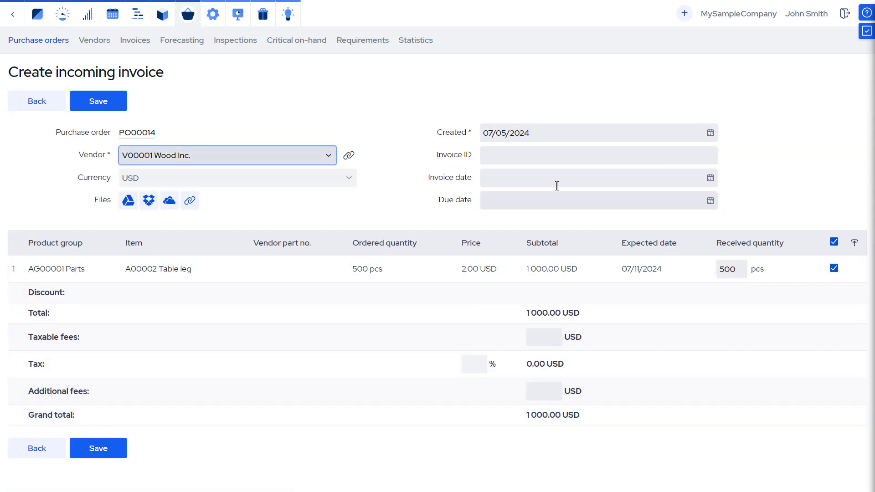
click(527, 155)
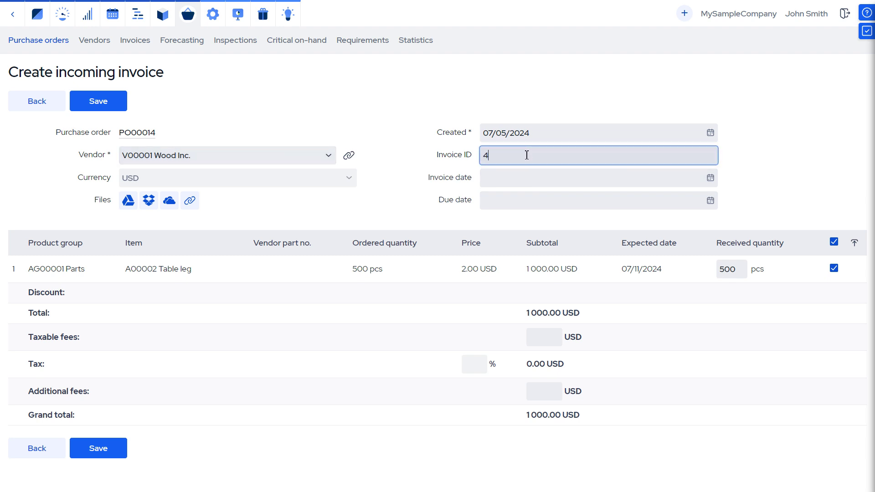
click(542, 386)
text(50)
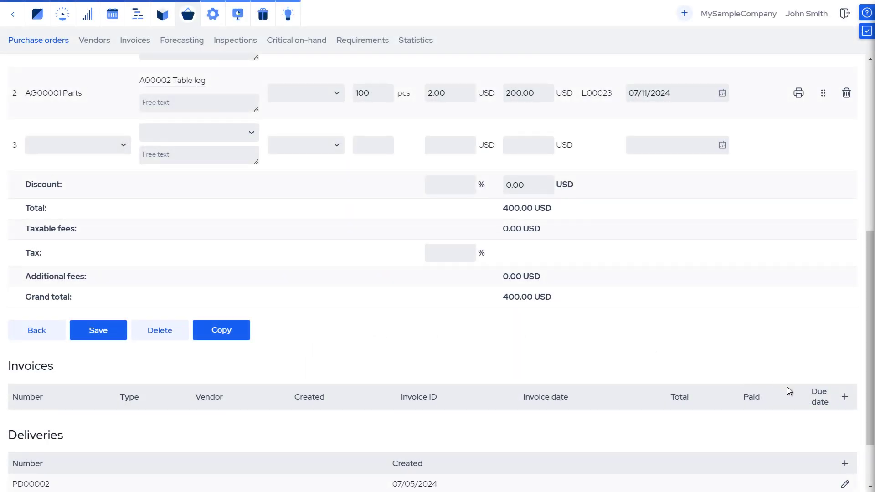
Step: Start an incoming invoice on PO00015 covering only the first line, leaving line 2 off
click(845, 398)
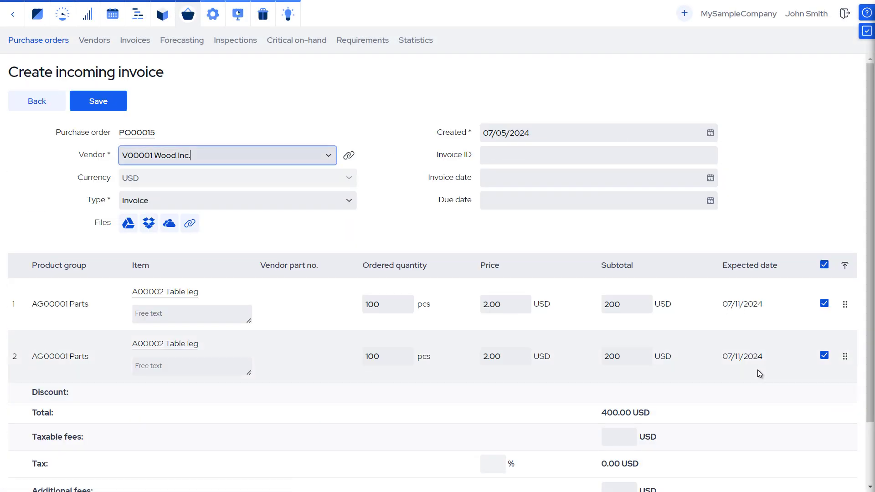
click(825, 355)
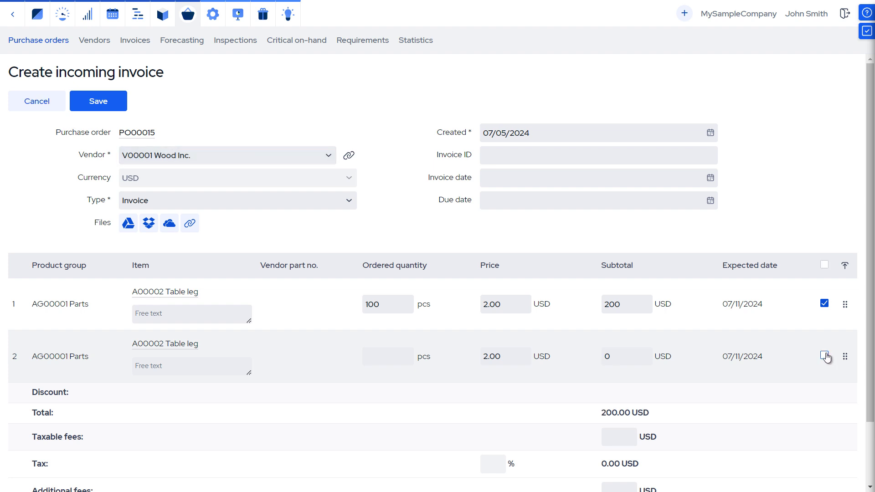
click(624, 439)
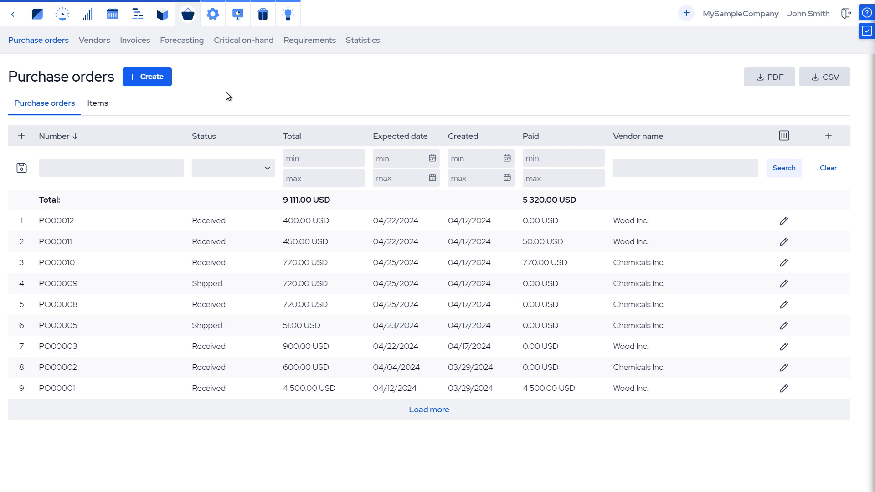
Step: Create and save an RFQ to Chemicals Inc. for 1000 pcs of A00005 Table leg RED
click(156, 80)
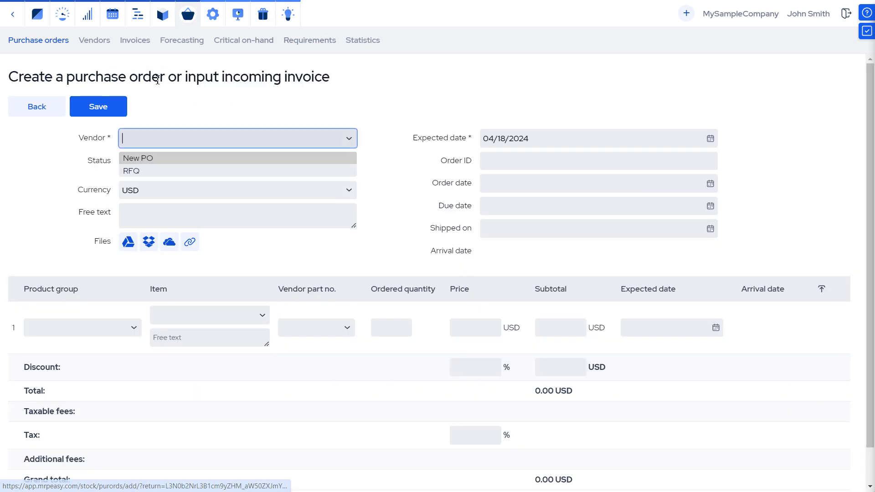
click(352, 140)
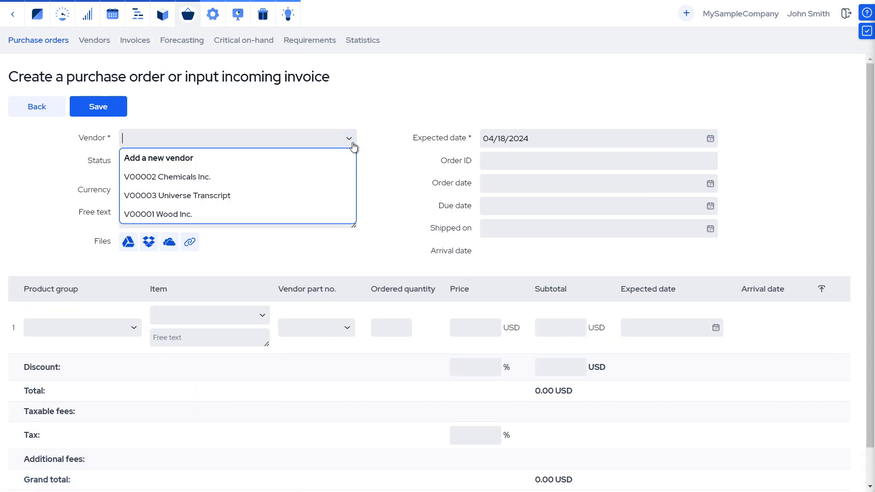
click(318, 178)
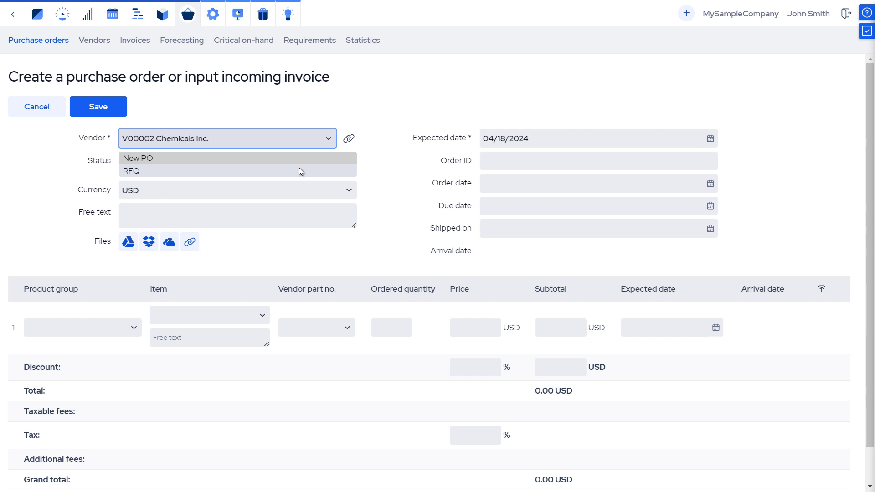
click(296, 176)
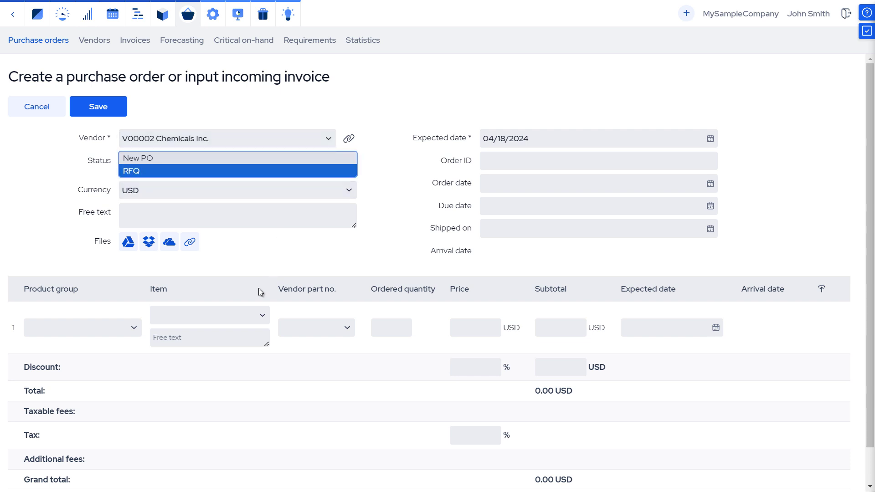
click(238, 314)
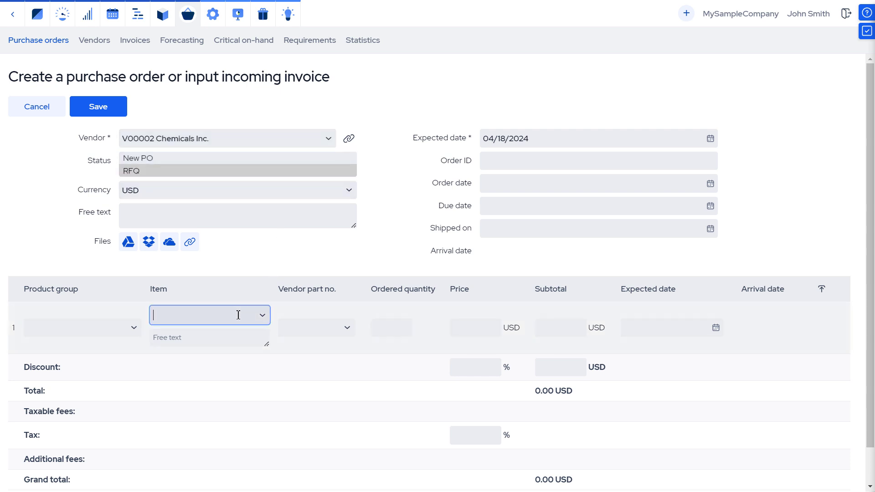
click(263, 312)
click(247, 354)
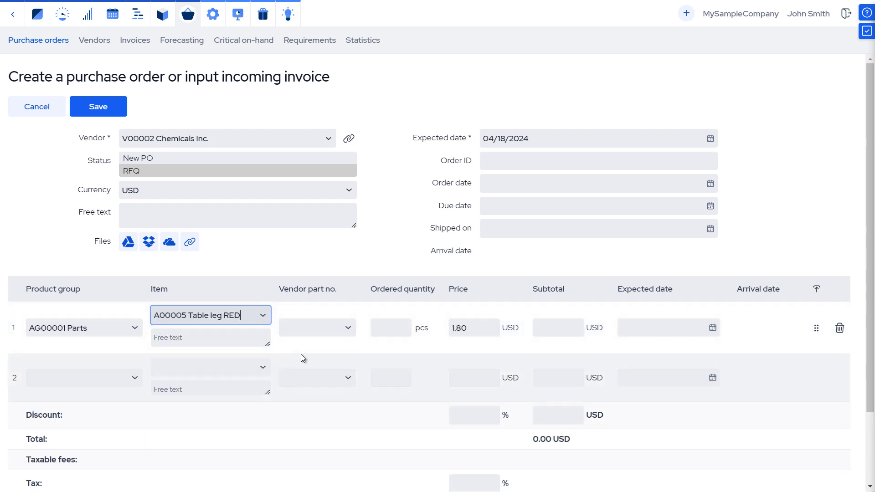
click(385, 330)
text(1000)
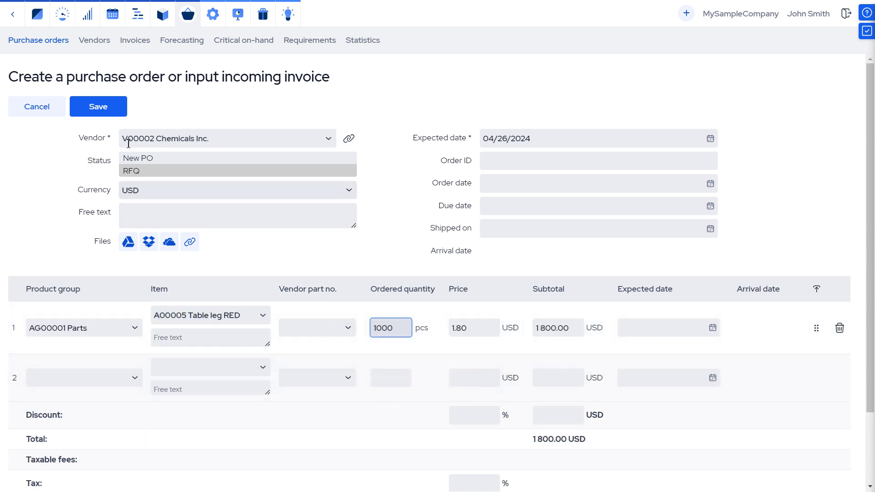
click(100, 107)
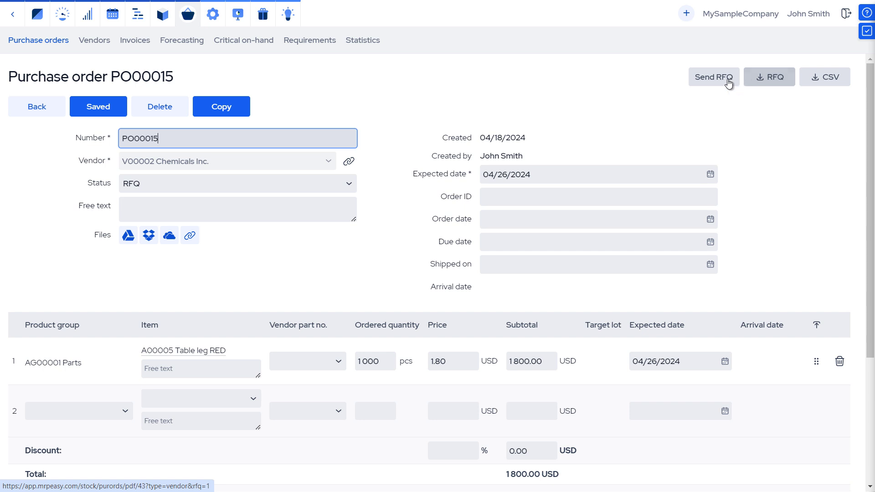
Step: Copy the RFQ with V00001 Wood Inc. as the vendor and save it as PO00016
click(229, 112)
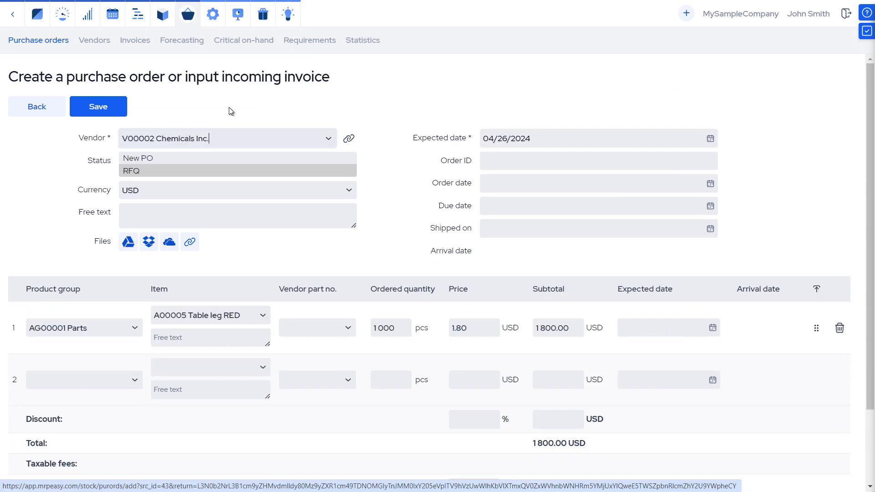
click(328, 139)
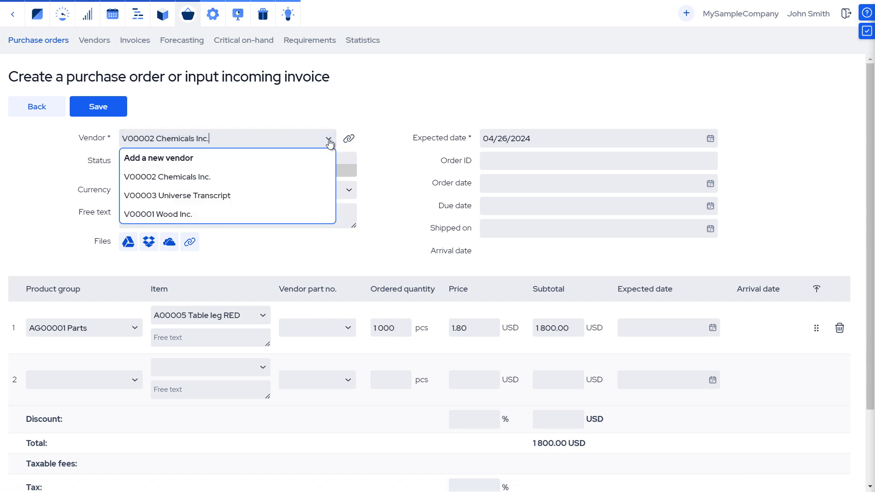
click(287, 211)
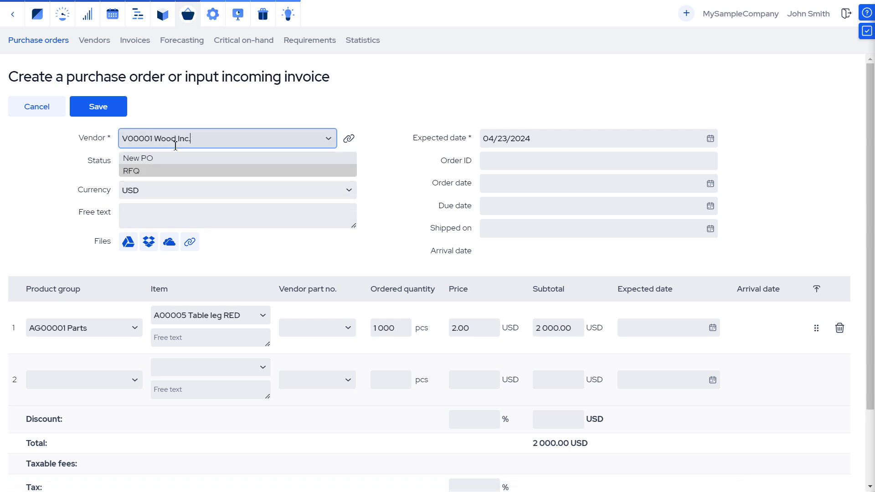
click(101, 106)
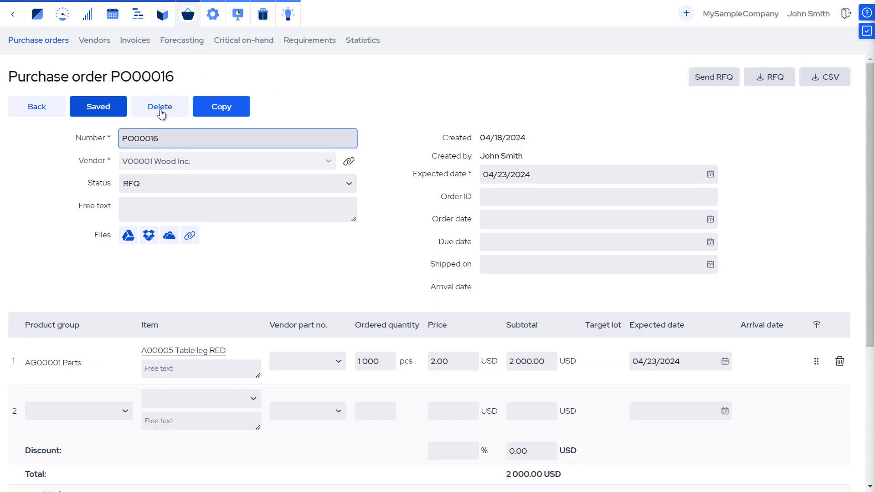
Step: Change PO00016's status to New PO and save
click(341, 184)
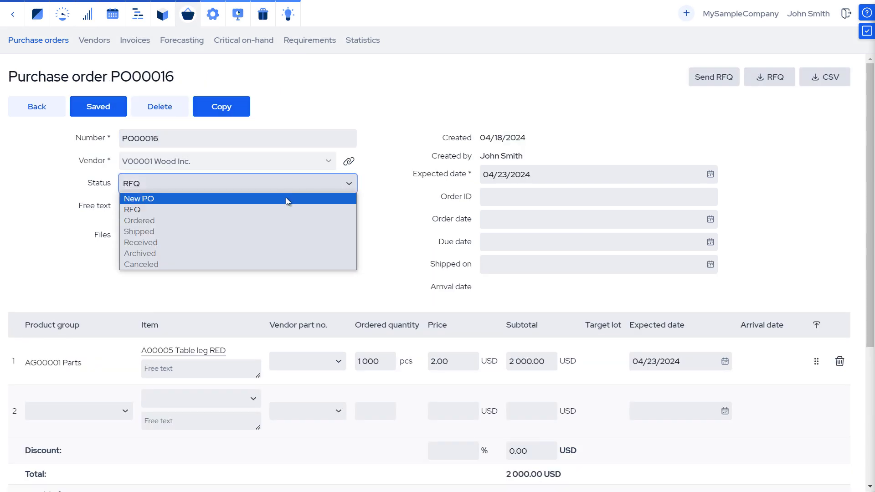
click(291, 199)
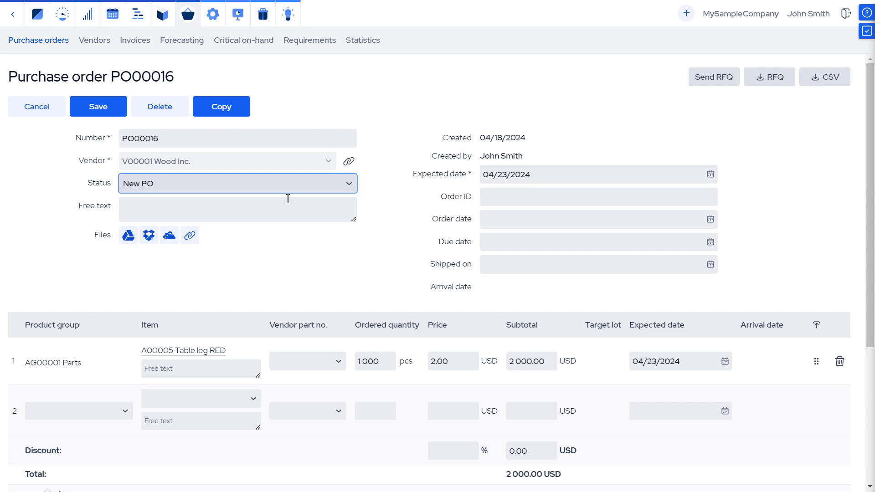
click(97, 107)
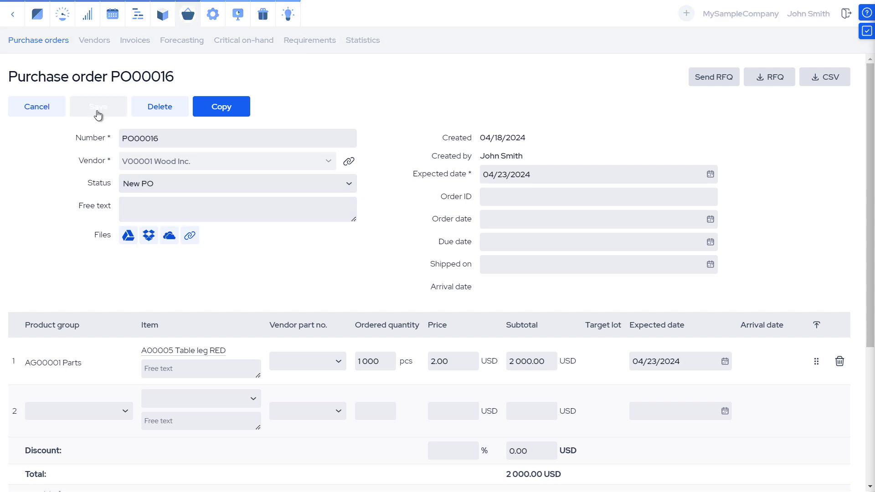